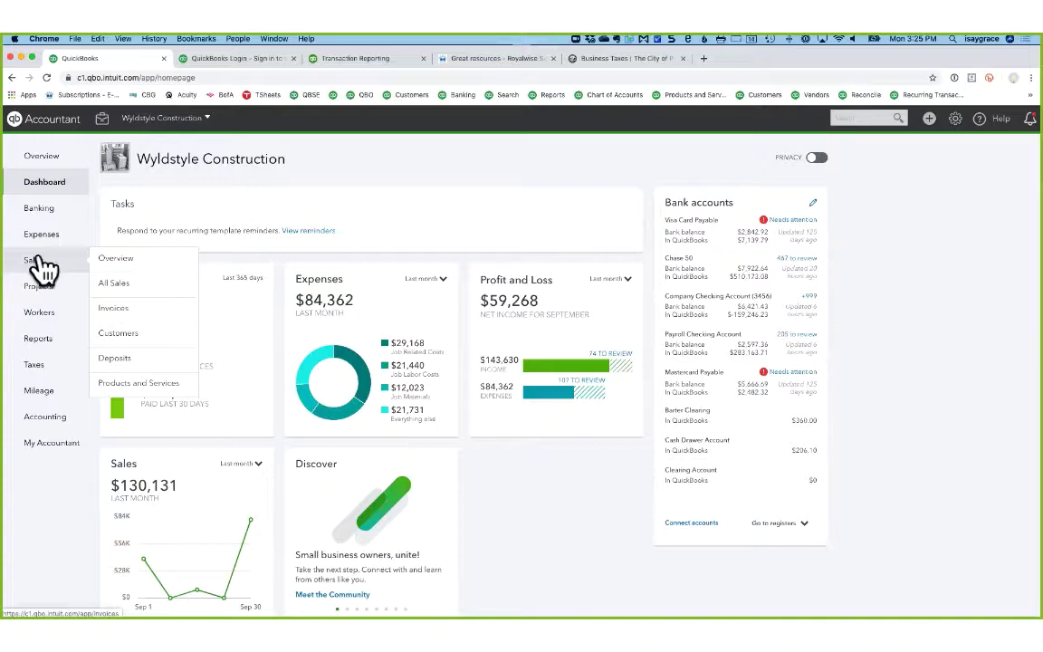
# Open invoice 01-1201 for Quality-Built Construction ($28.49 due) from the Invoices list.
pyautogui.click(118, 309)
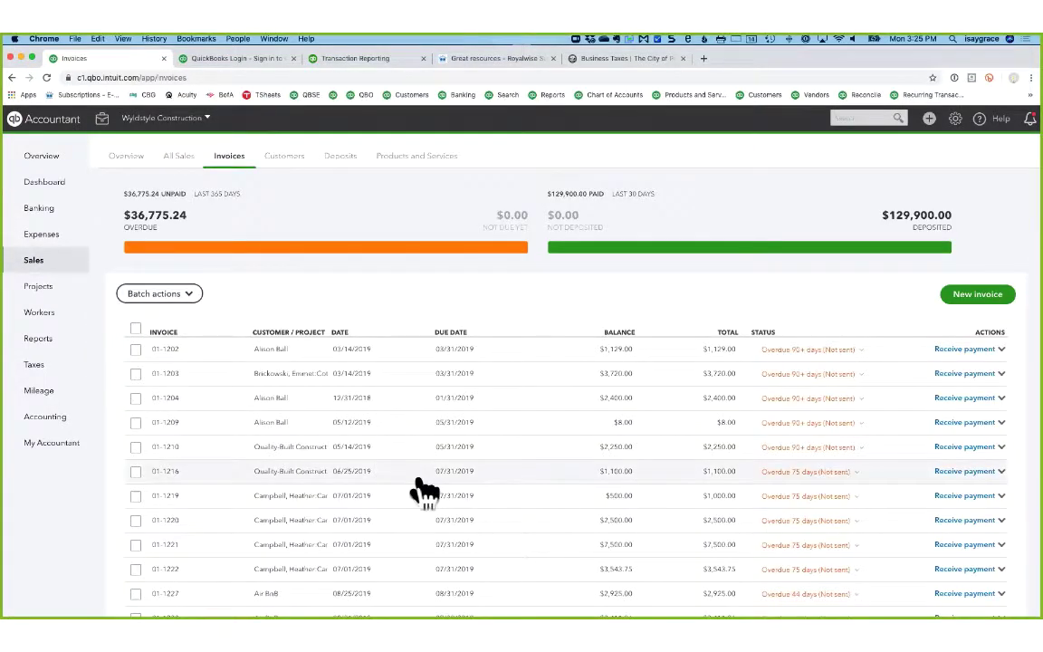
pyautogui.scroll(-2, 423, 492)
pyautogui.scroll(-3, 424, 492)
pyautogui.scroll(-2, 423, 492)
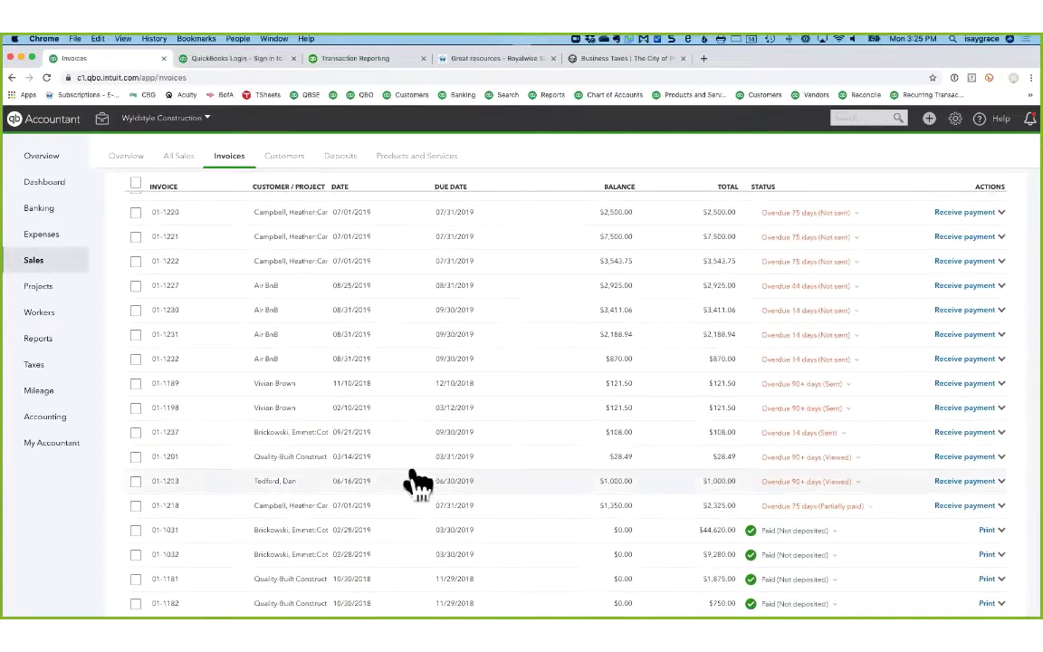
pyautogui.click(520, 460)
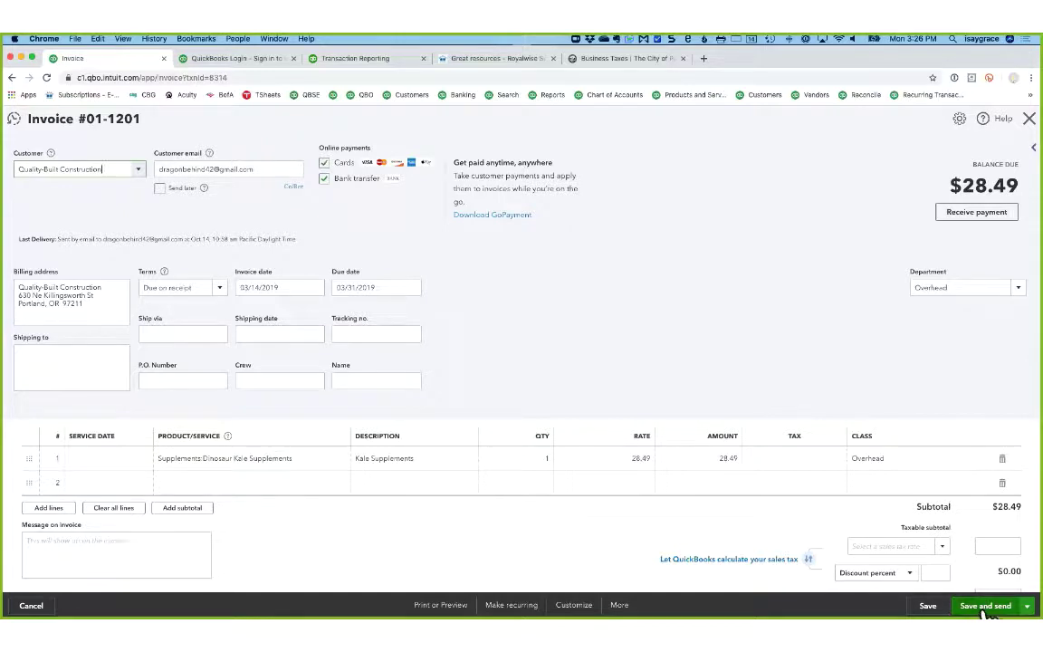
# Save the invoice for emailing and choose + Add Gmail address as the From sender.
pyautogui.click(985, 608)
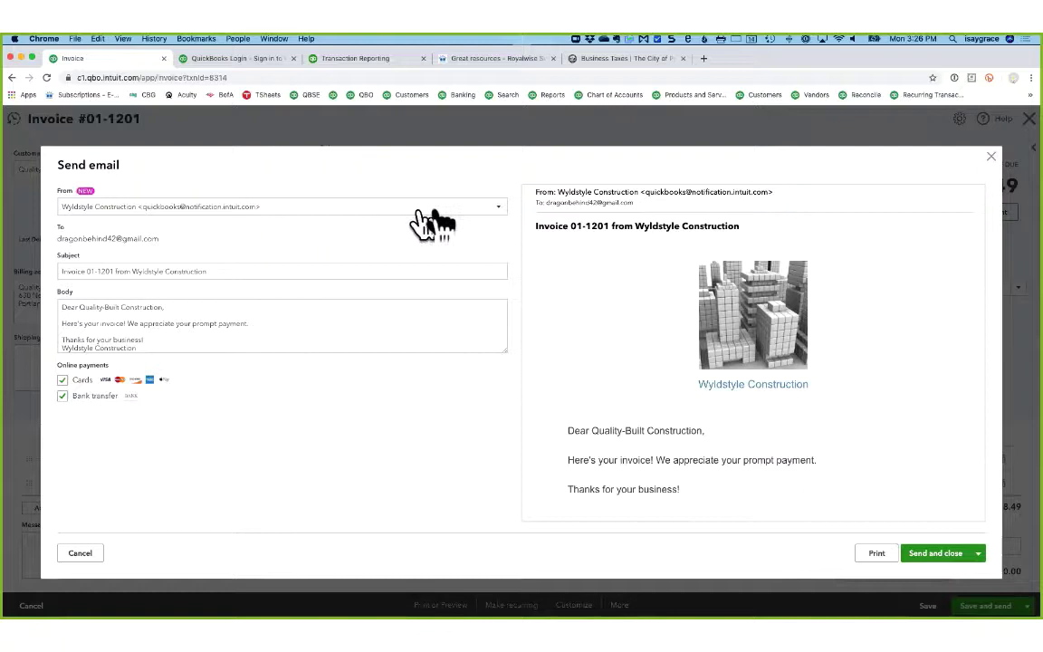
pyautogui.click(496, 210)
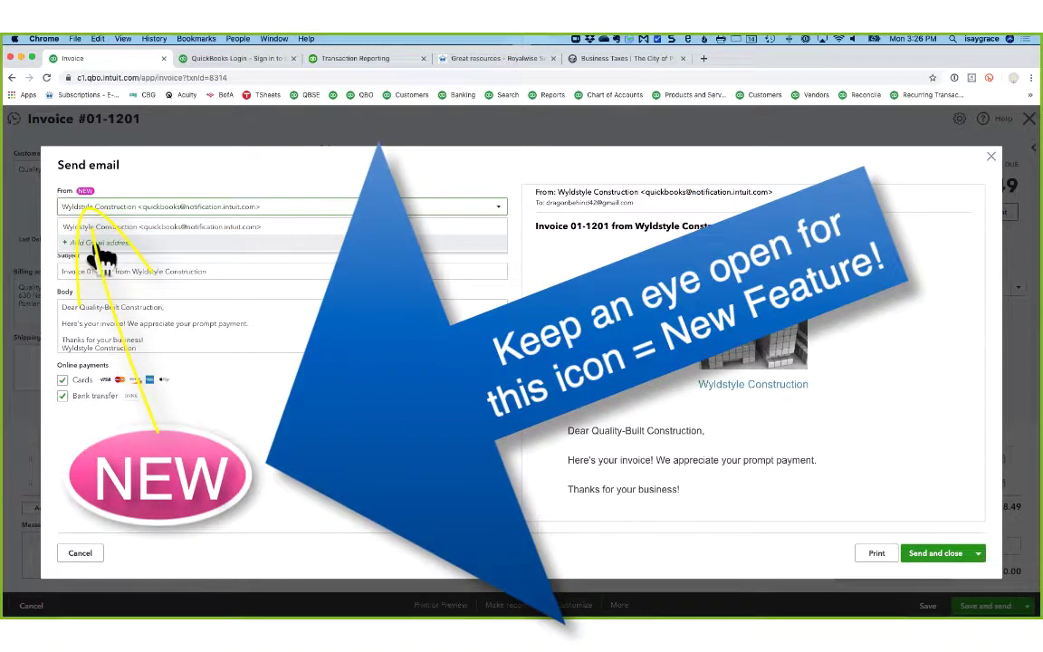
pyautogui.click(98, 243)
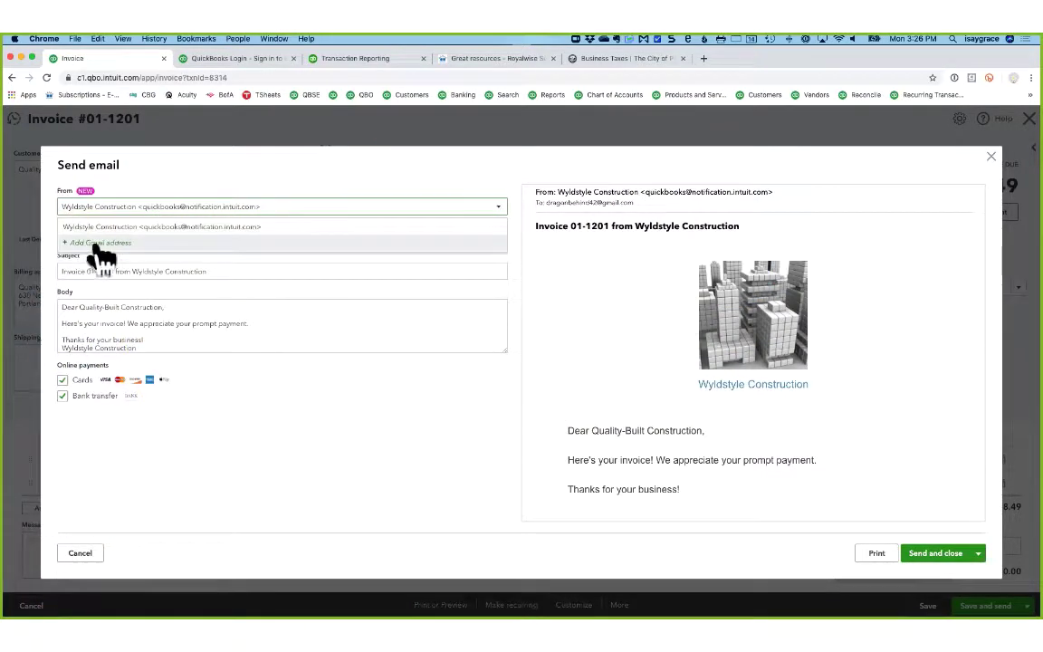
pyautogui.click(98, 241)
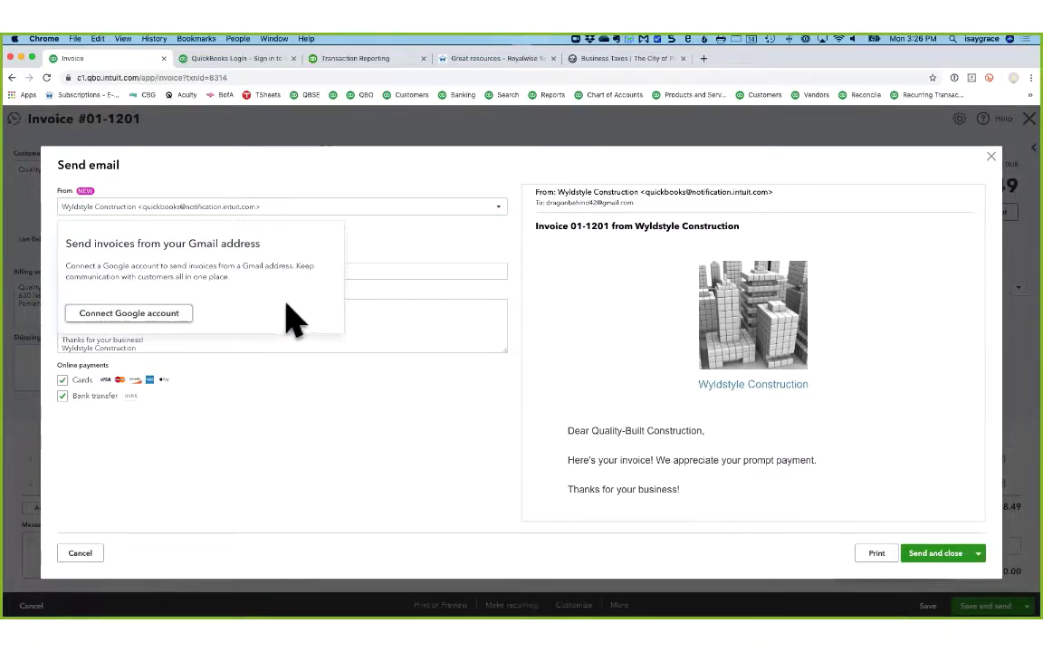
# Connect the Wyldstyle Construction Google account and allow QuickBooks to send email on its behalf.
pyautogui.click(147, 317)
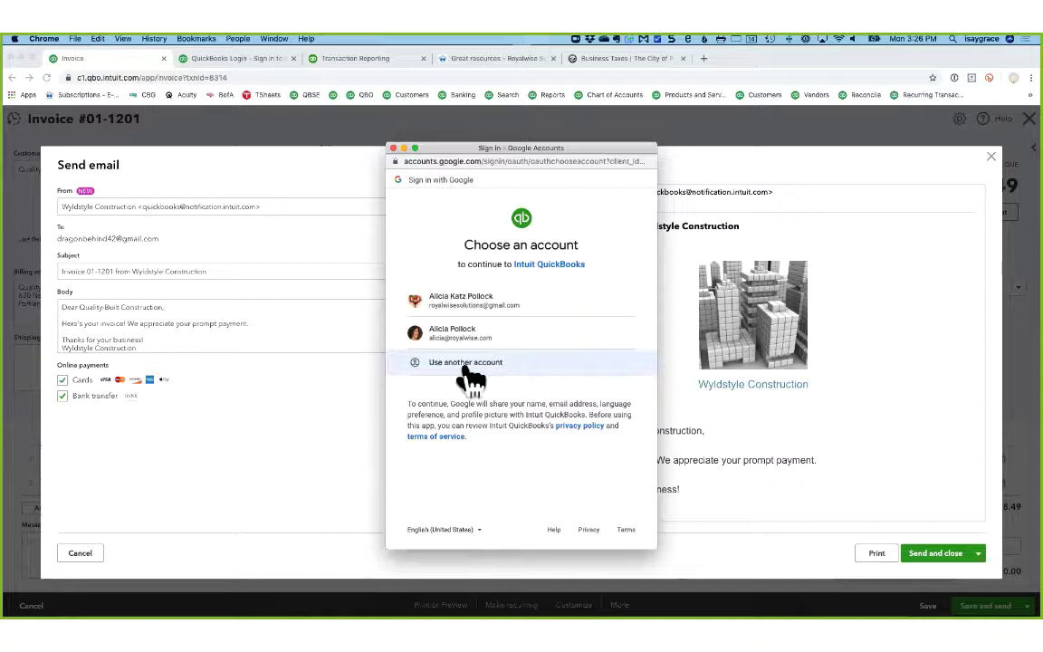
pyautogui.click(531, 304)
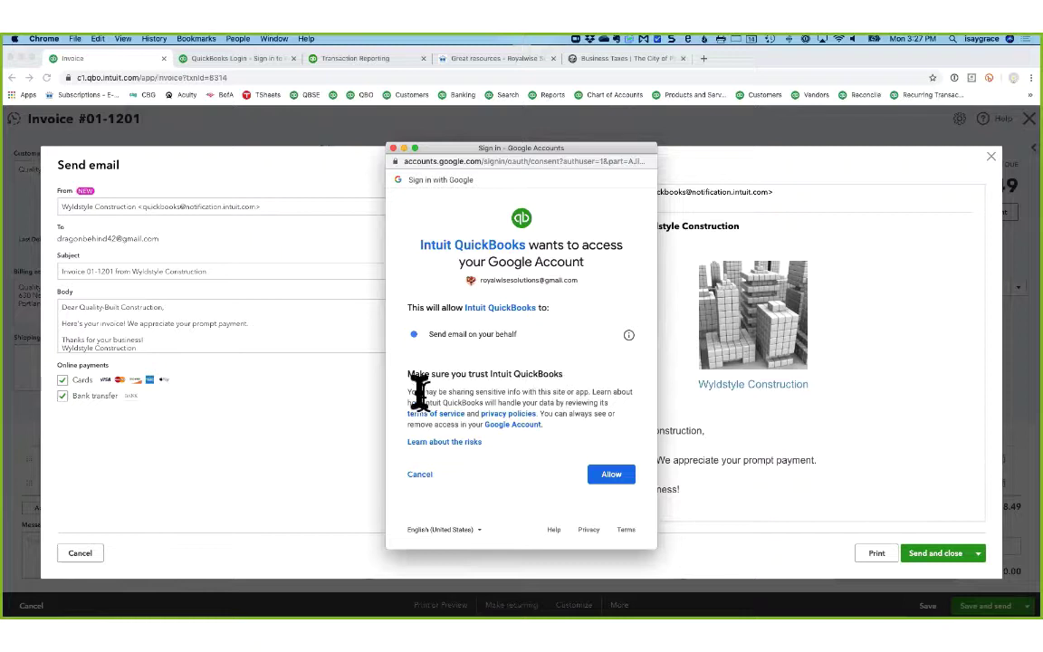
pyautogui.moveTo(406, 373); pyautogui.dragTo(559, 373)
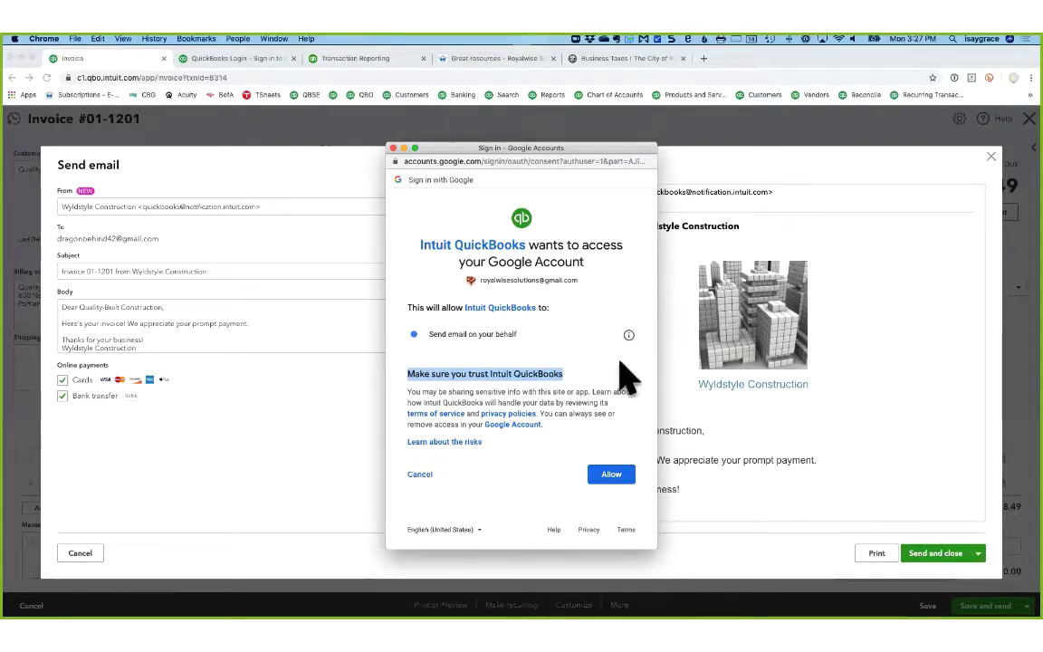
pyautogui.click(608, 478)
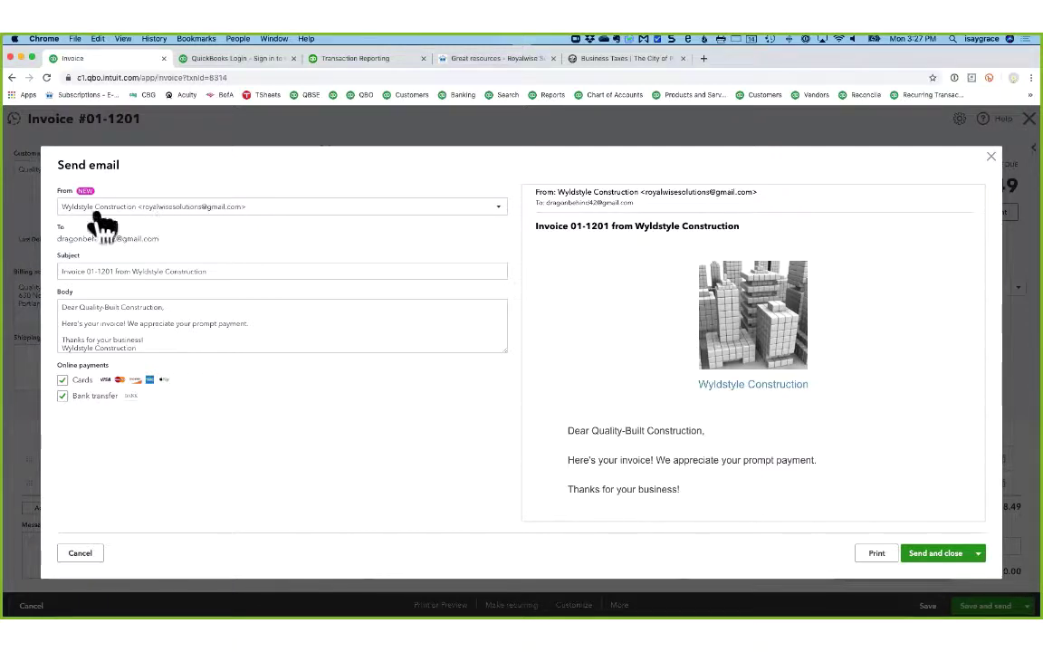
# Keep the connected Gmail address as sender and send invoice 01-1201.
pyautogui.click(288, 207)
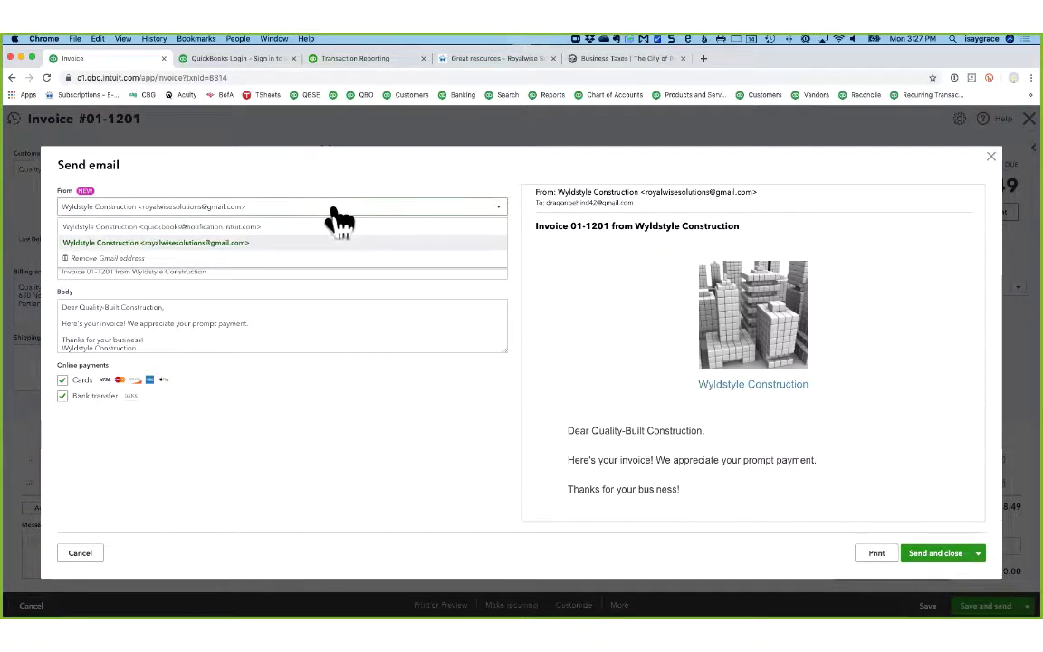
pyautogui.click(262, 243)
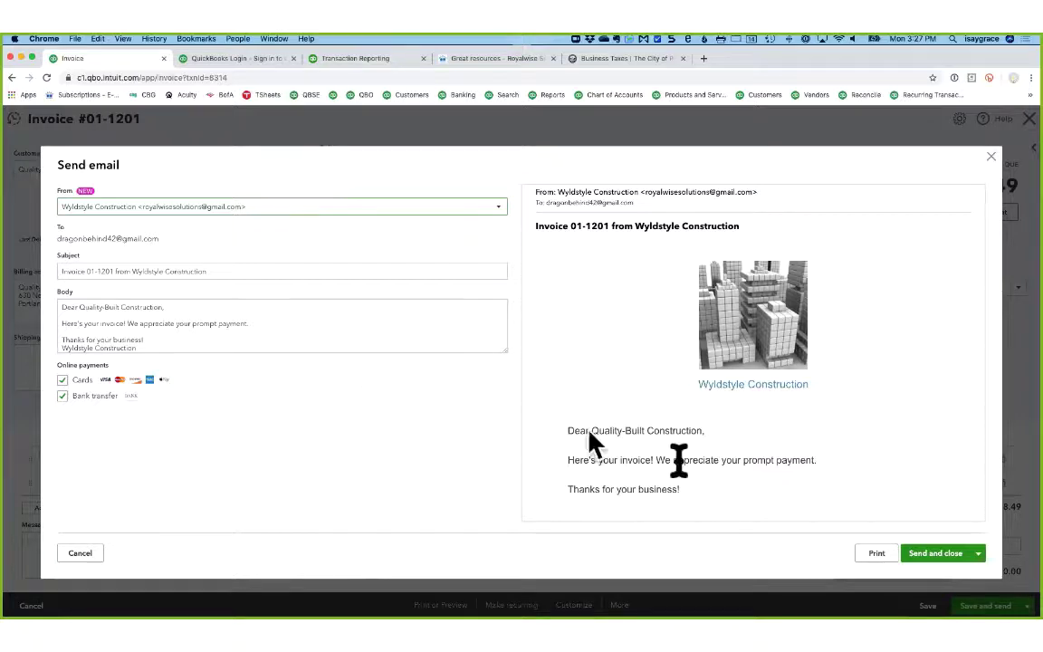
pyautogui.click(929, 554)
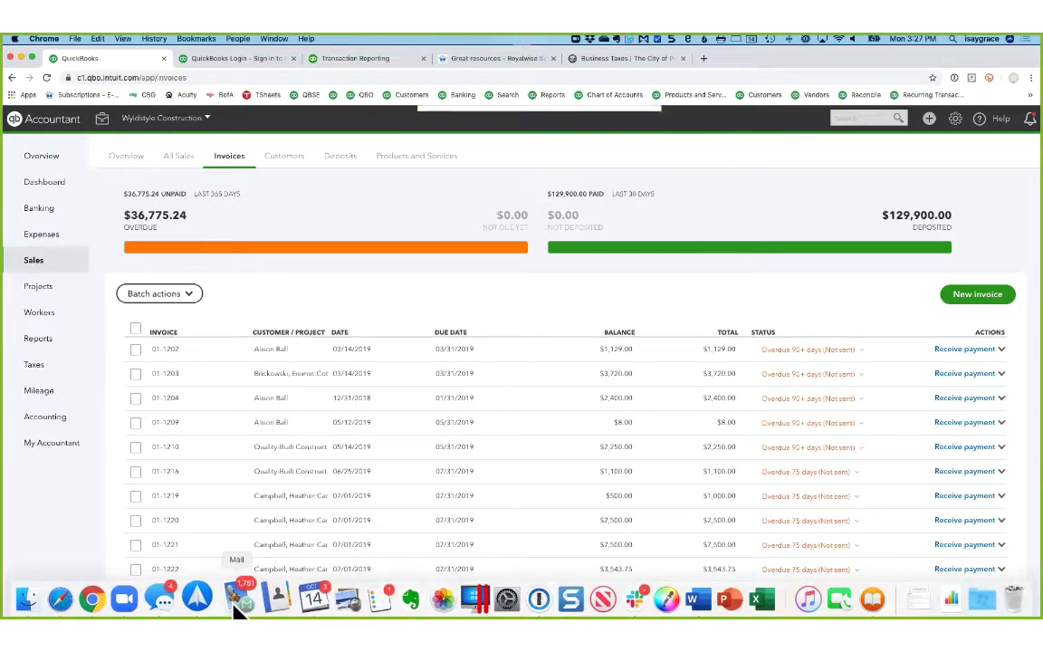
# Open Mail and read Google's security alert about Intuit QuickBooks access.
pyautogui.click(235, 601)
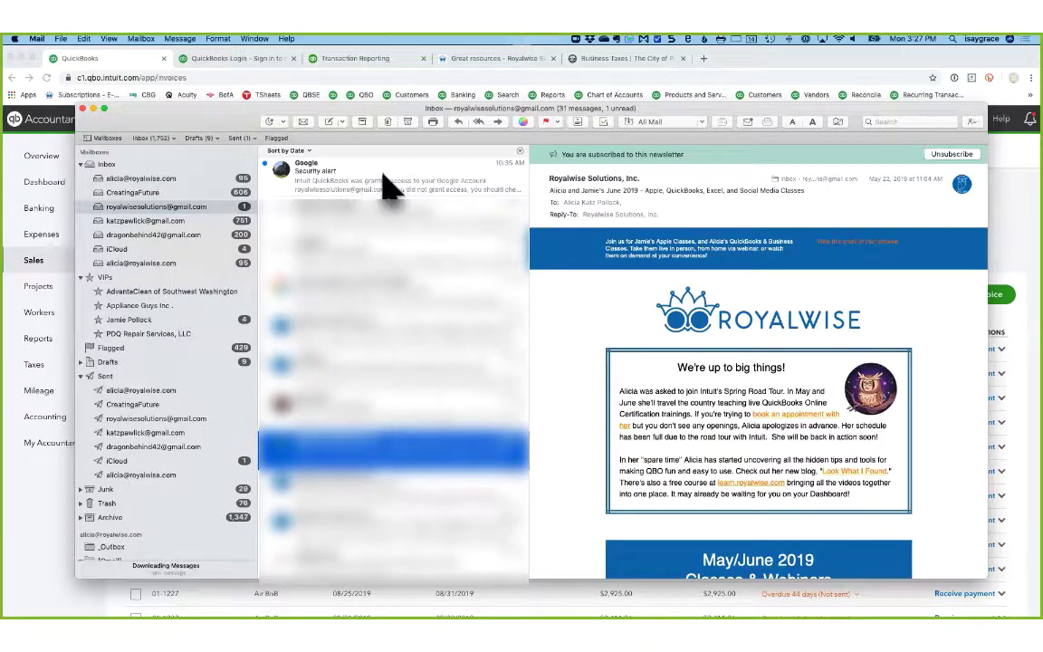
pyautogui.click(353, 168)
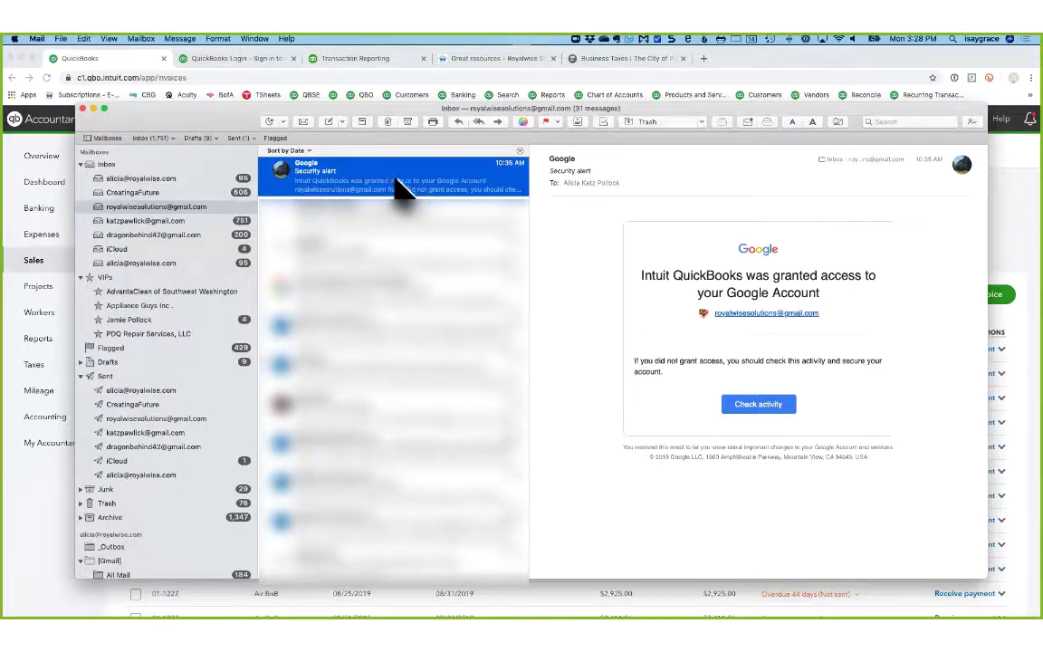
# Open the invoice 01-1201 email in the recipient's inbox and check its sender address.
pyautogui.click(143, 235)
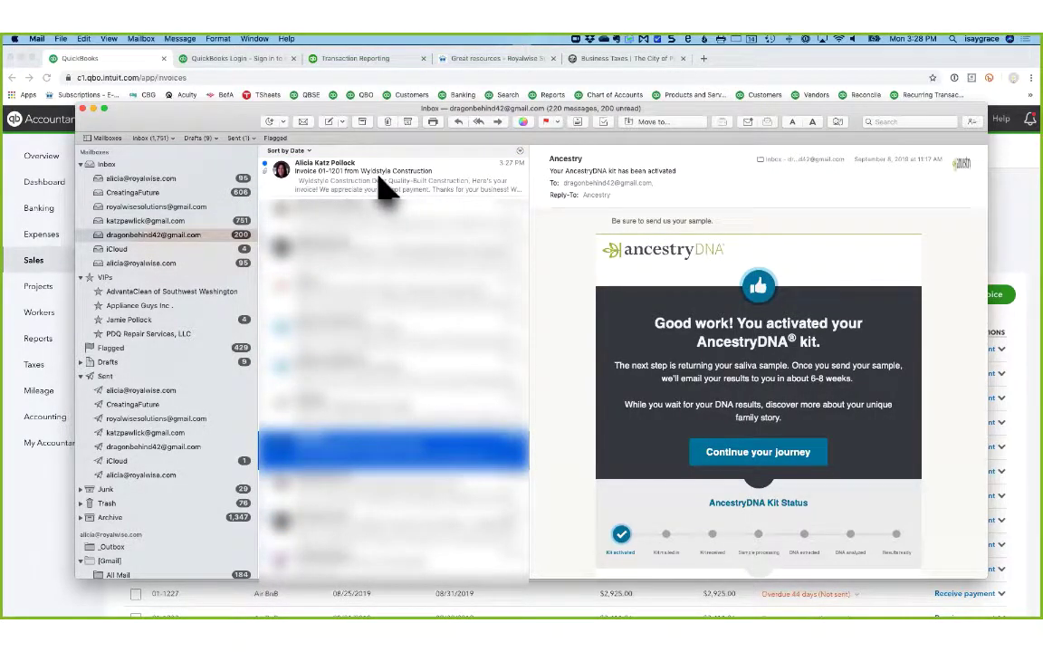
pyautogui.click(385, 187)
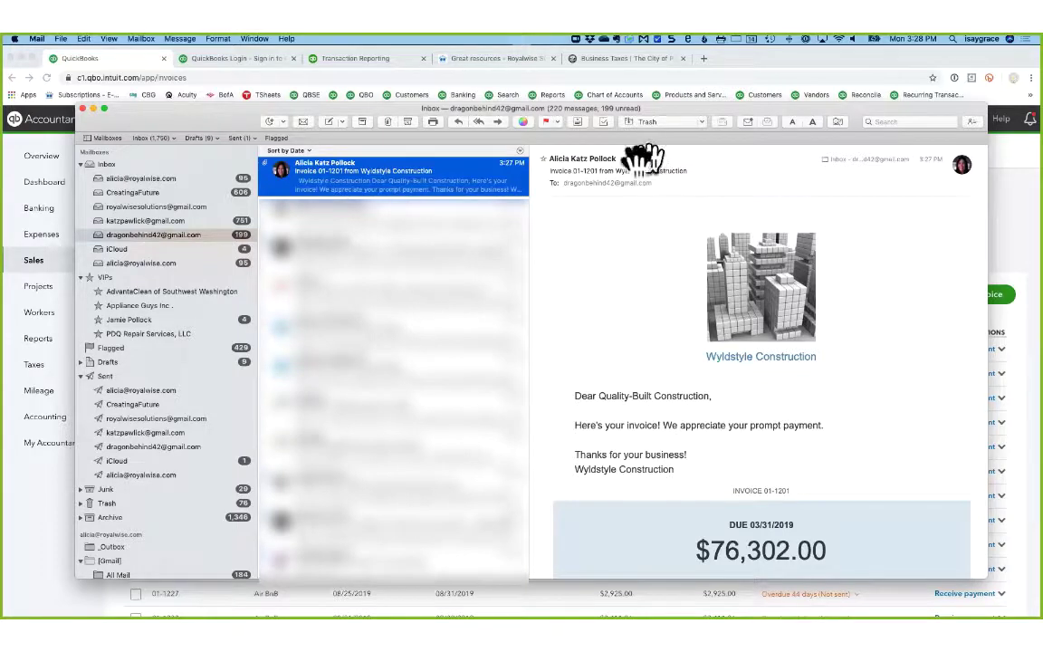
pyautogui.click(609, 162)
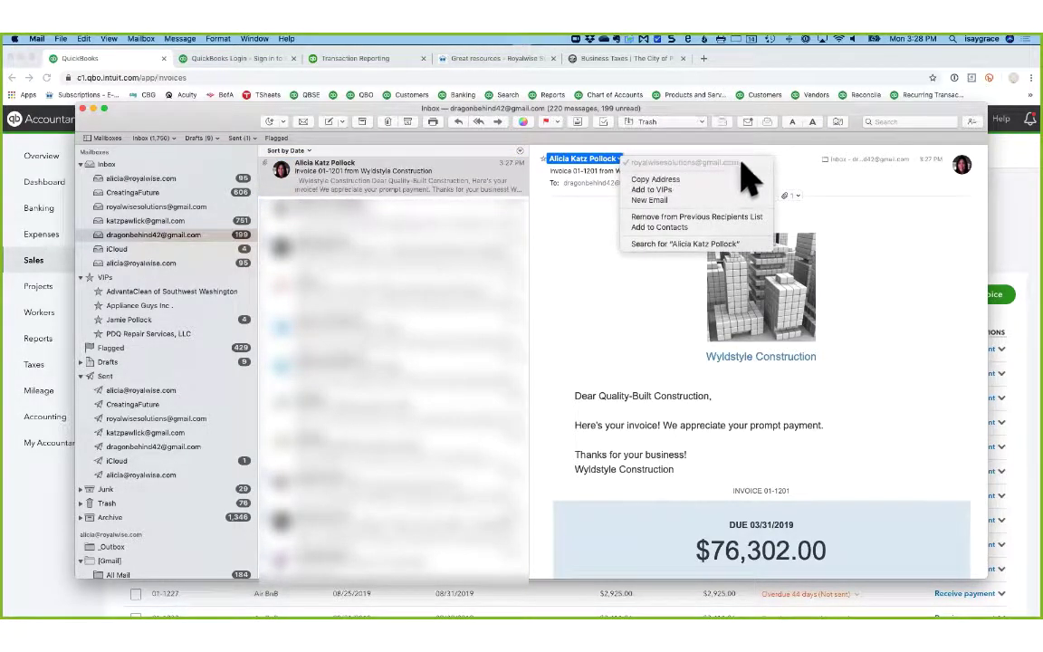
pyautogui.click(586, 292)
# Scroll through the invoice email body to reach its Review and pay link.
pyautogui.scroll(-5, 661, 371)
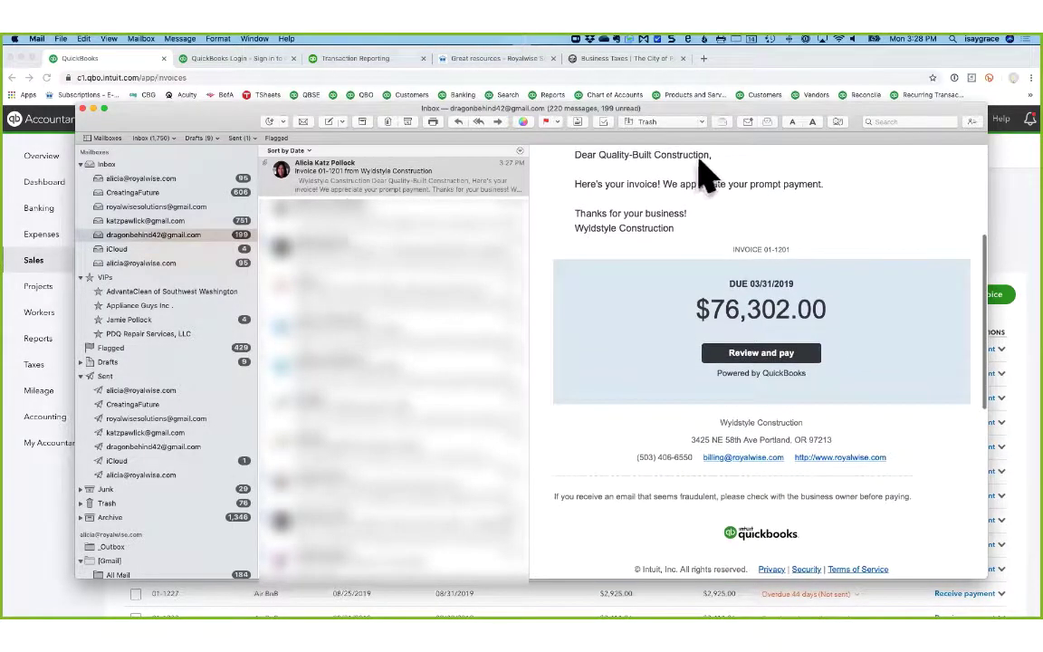
pyautogui.scroll(4, 654, 213)
pyautogui.scroll(-3, 654, 217)
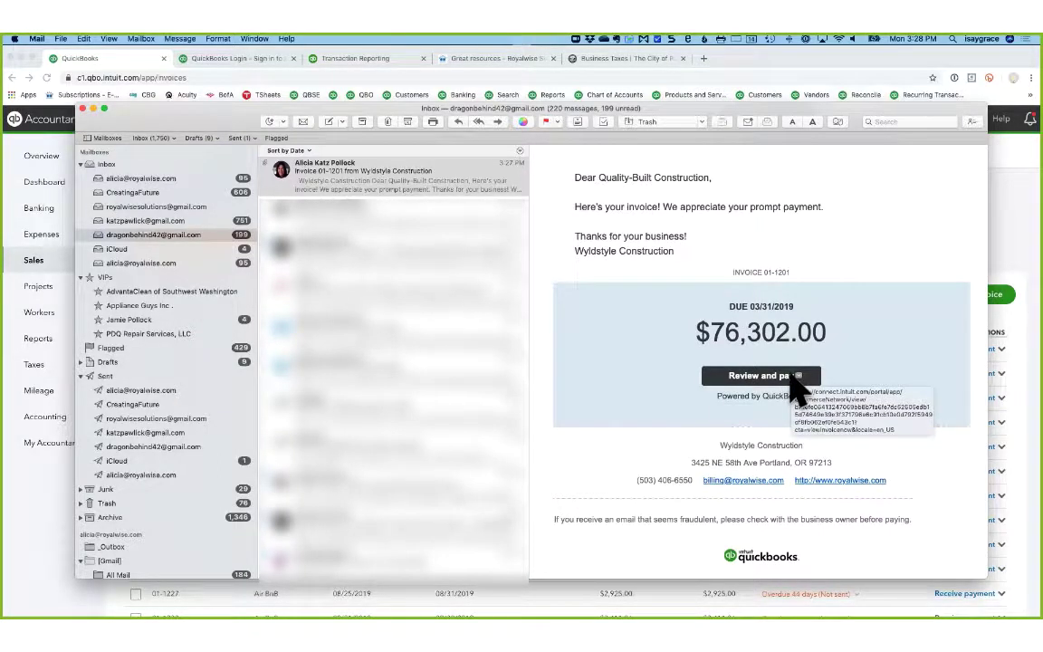
pyautogui.scroll(-8, 720, 425)
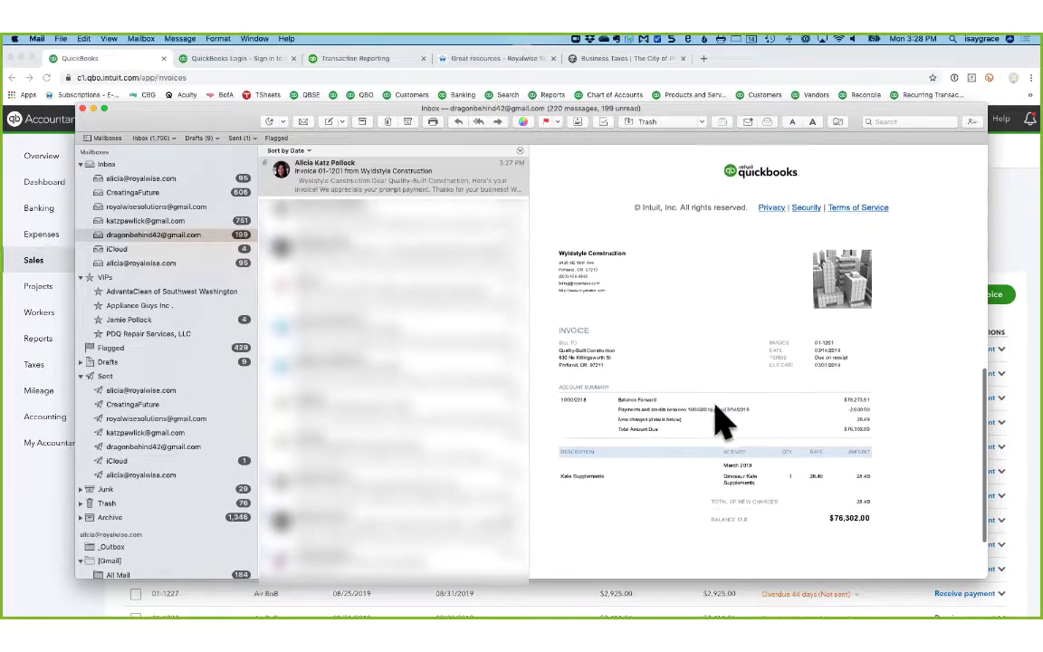
pyautogui.scroll(-1, 720, 418)
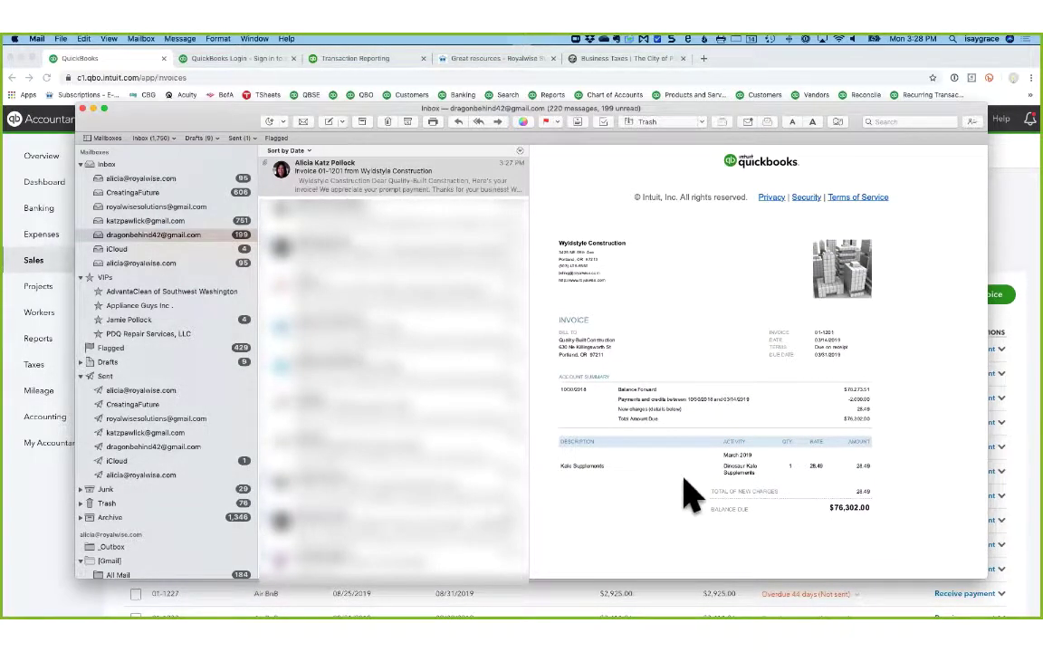
pyautogui.scroll(-2, 751, 470)
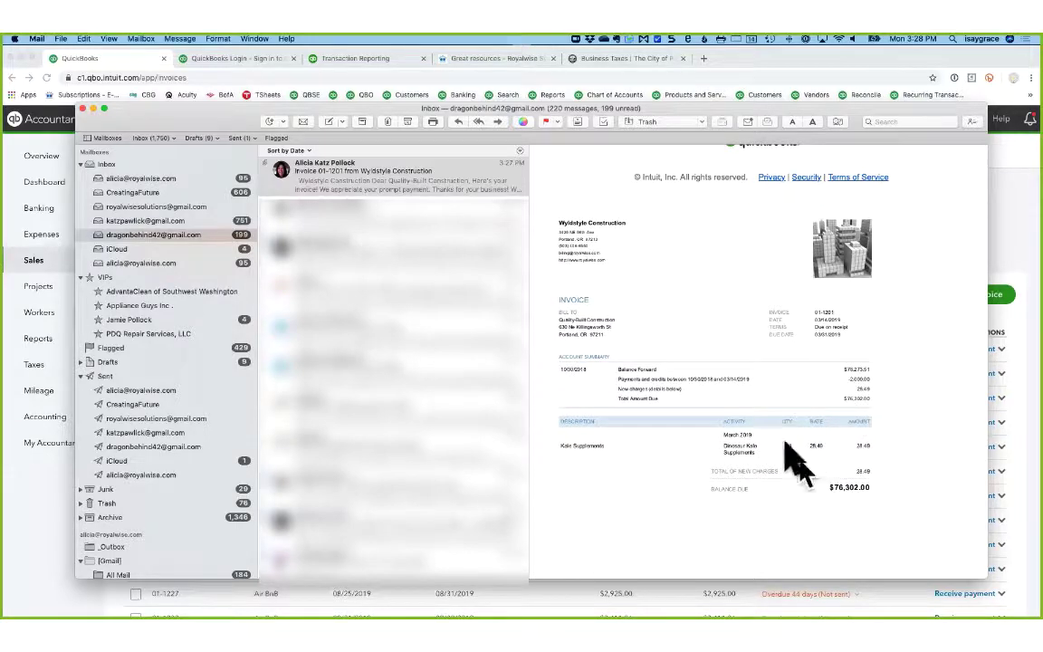
pyautogui.scroll(10, 780, 433)
pyautogui.scroll(3, 781, 433)
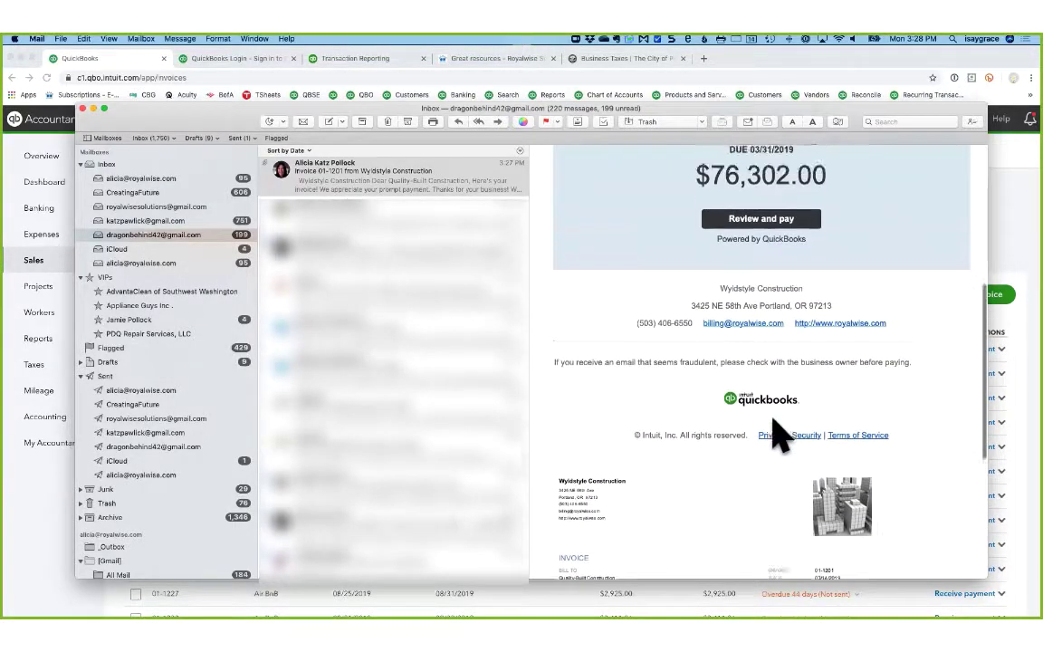
pyautogui.scroll(8, 779, 437)
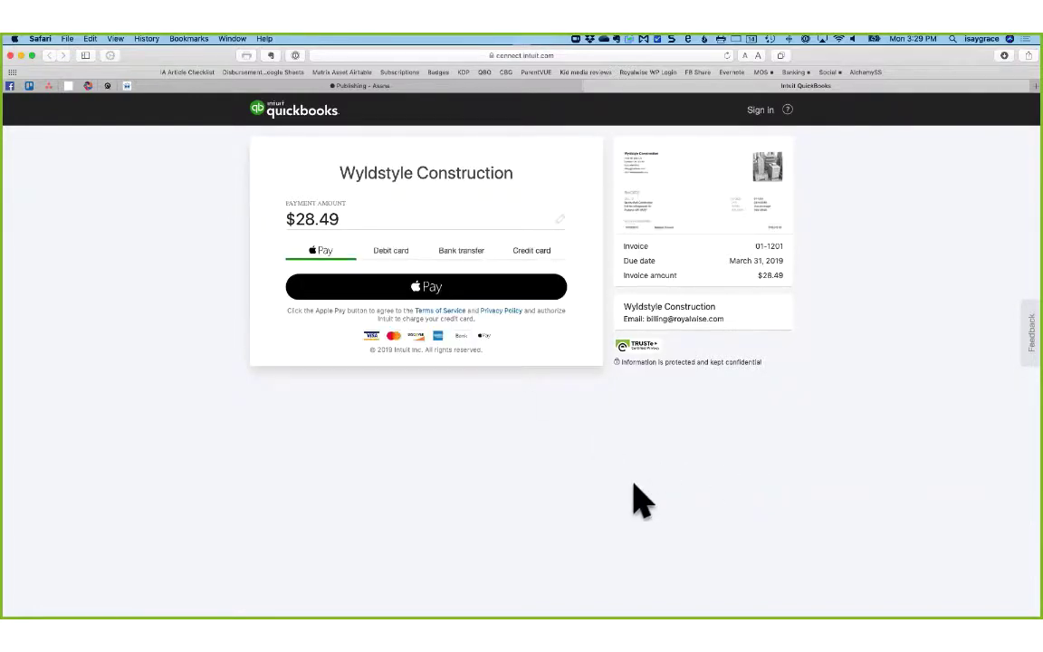
pyautogui.hotkey('ctrl', 'Up')
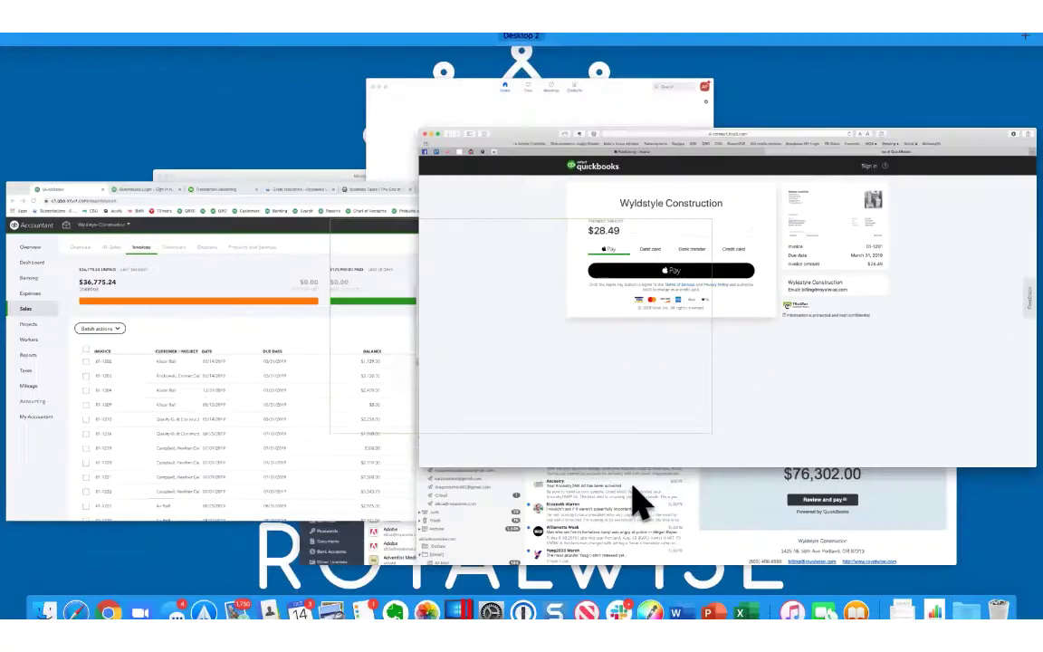
pyautogui.click(709, 489)
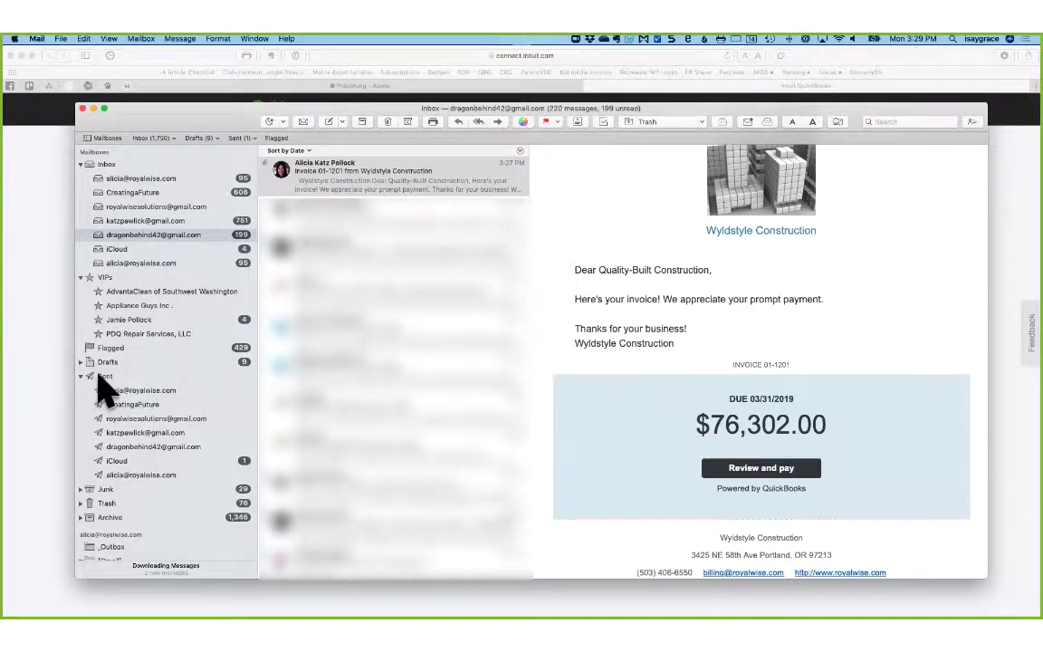
pyautogui.click(142, 420)
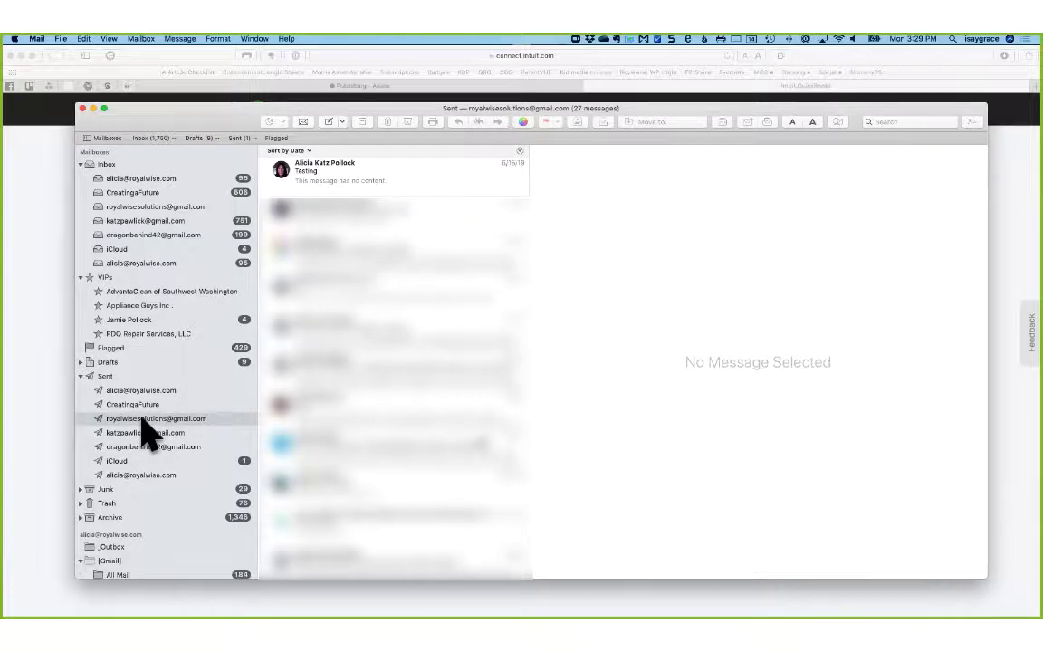
# From dragonbehind42's inbox, reply to the invoice email asking 'Can I make multiple payments?'.
pyautogui.click(134, 235)
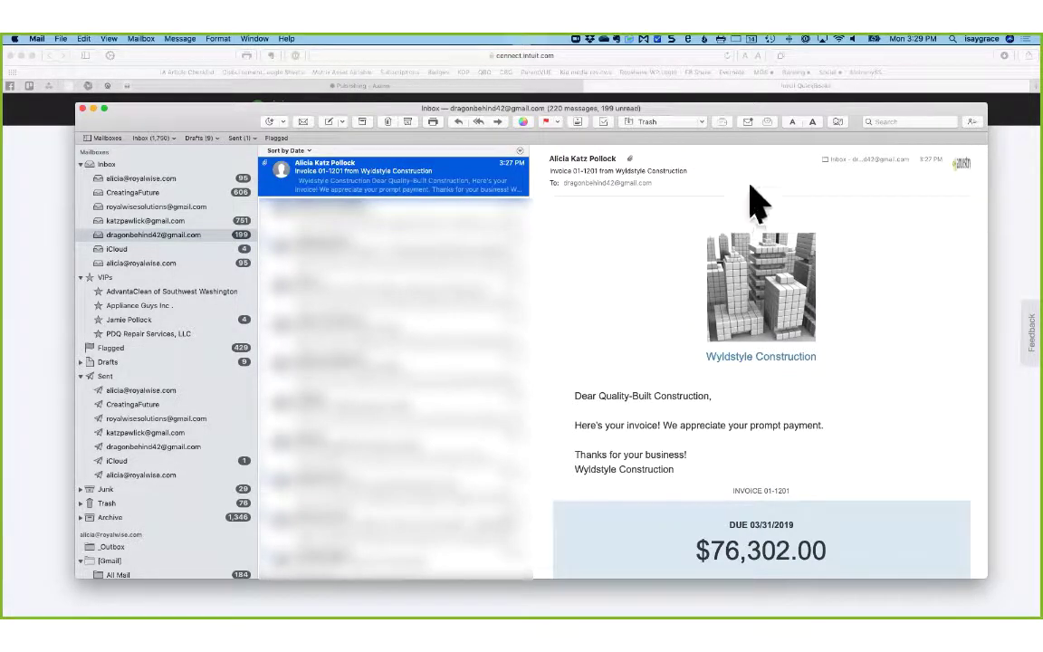
pyautogui.moveTo(740, 194)
pyautogui.click(738, 199)
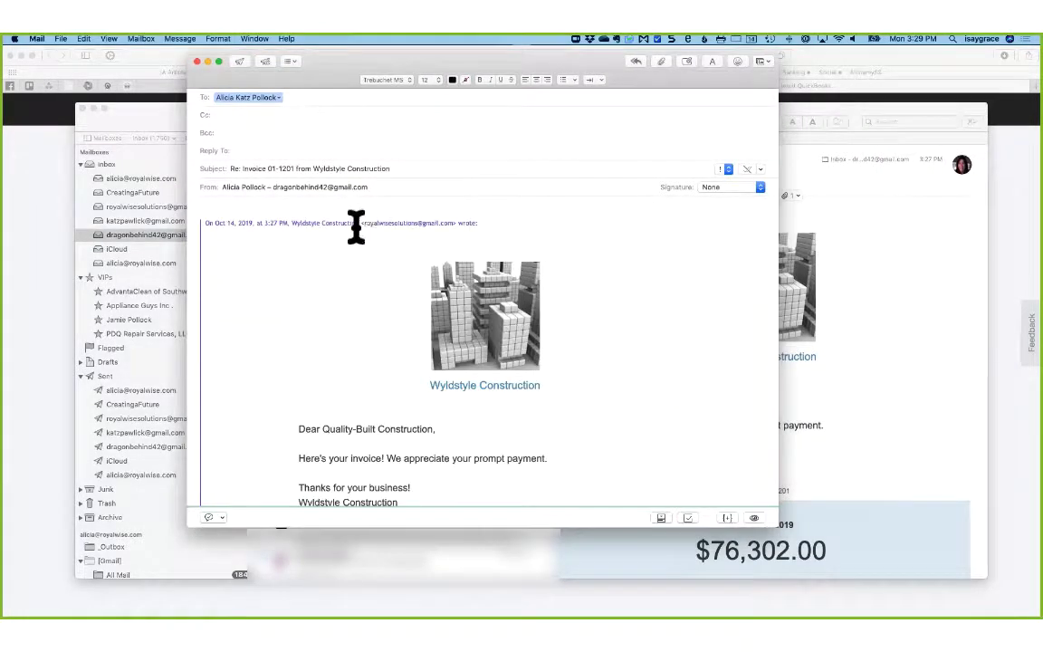
pyautogui.write('Can I make mu')
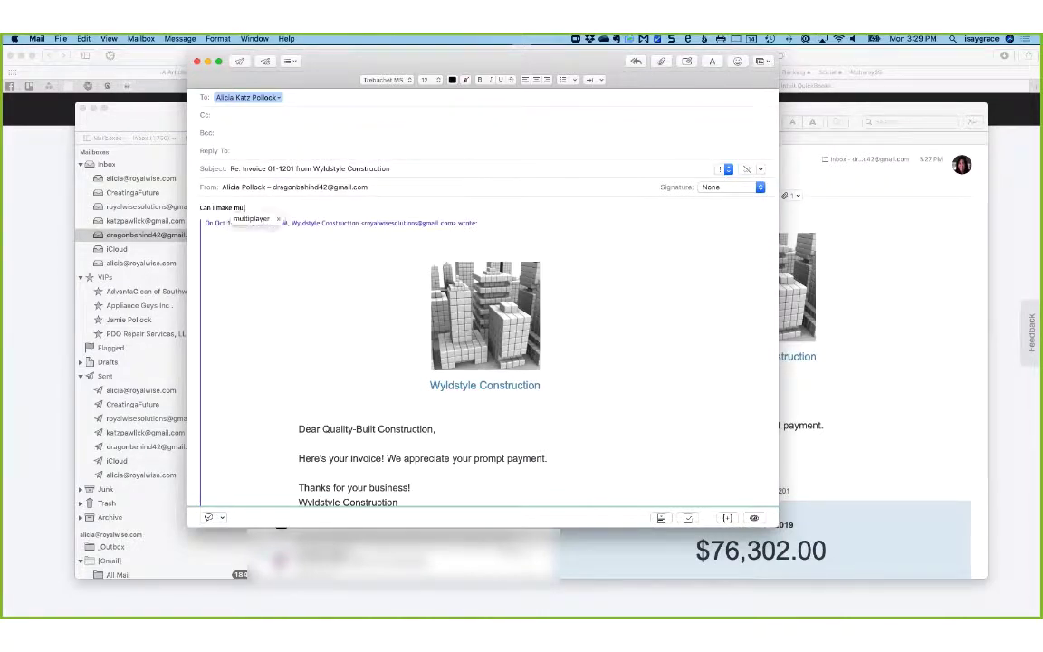
pyautogui.write('ltiple paymen')
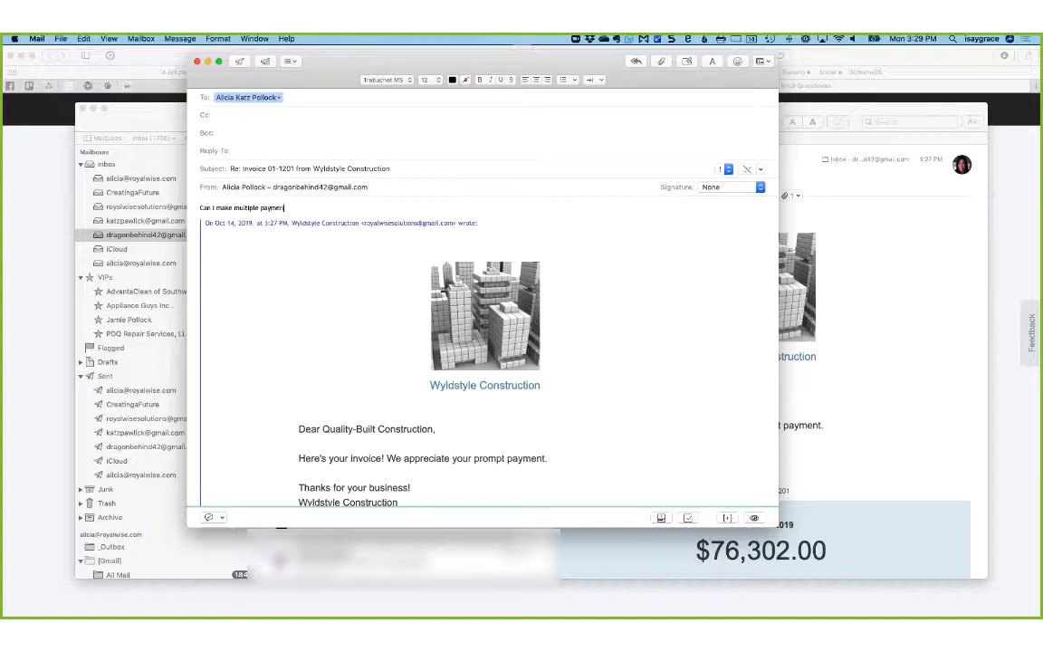
pyautogui.write('ts?')
pyautogui.press('Return')
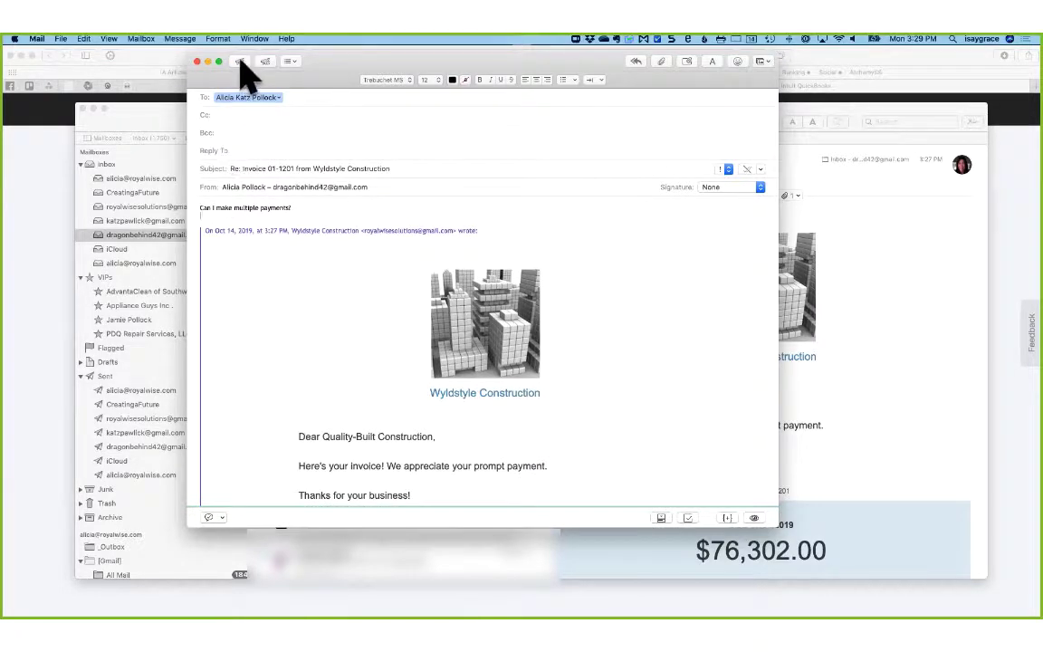
pyautogui.click(239, 61)
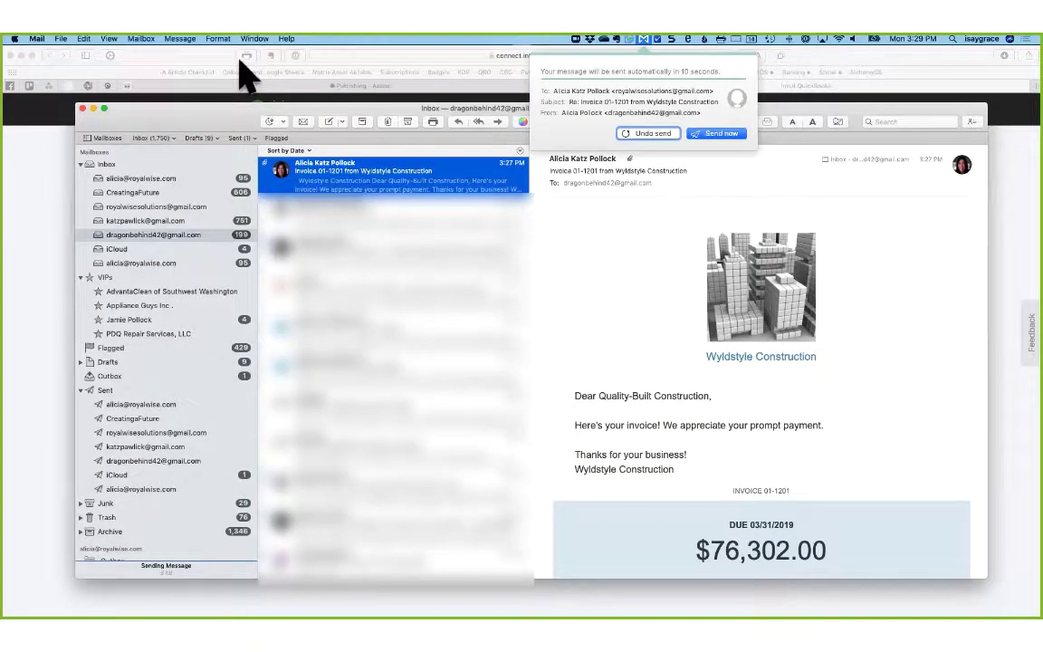
pyautogui.click(721, 134)
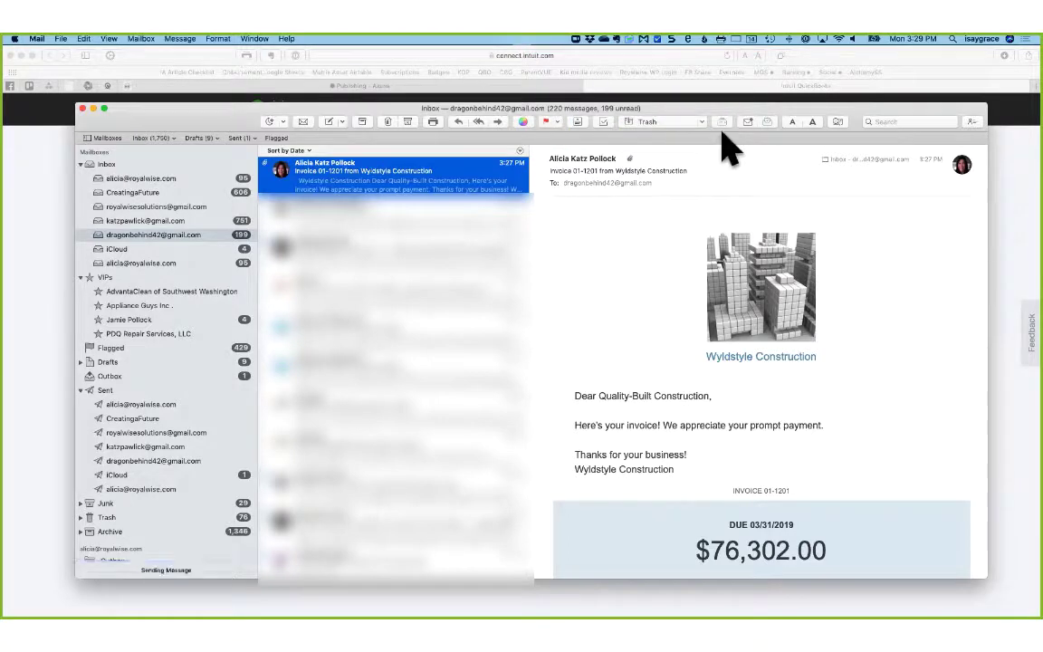
pyautogui.click(143, 206)
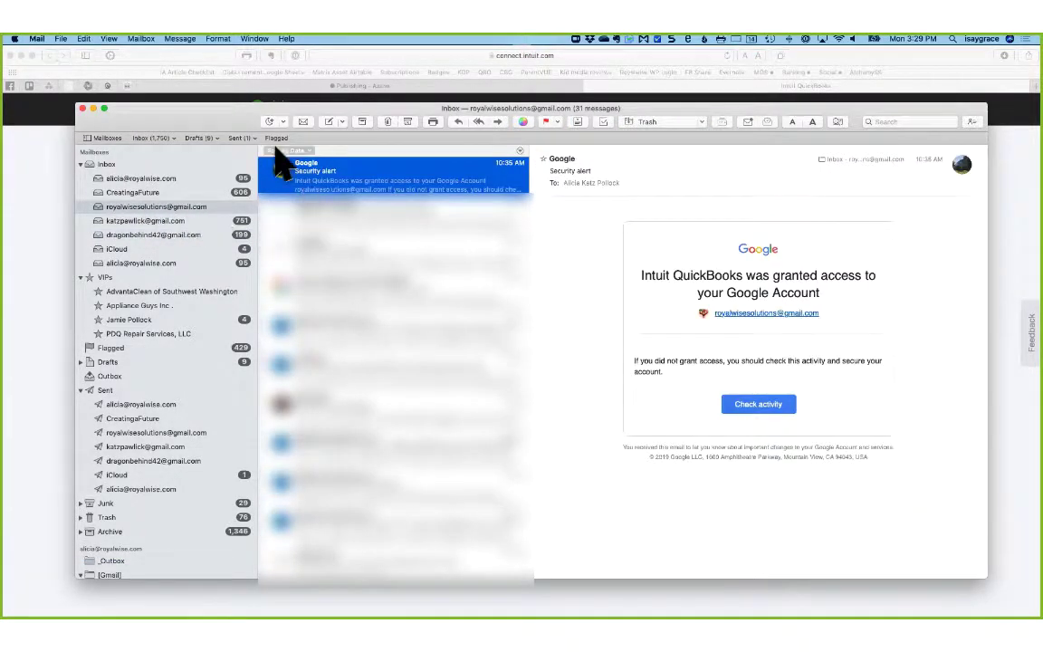
pyautogui.click(303, 124)
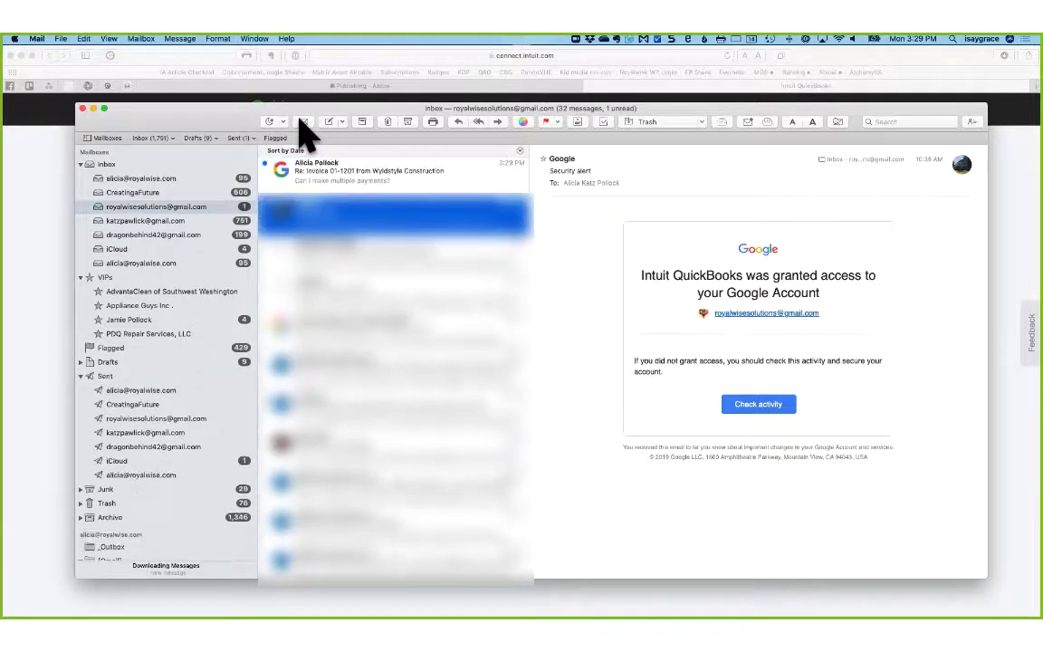
pyautogui.click(432, 177)
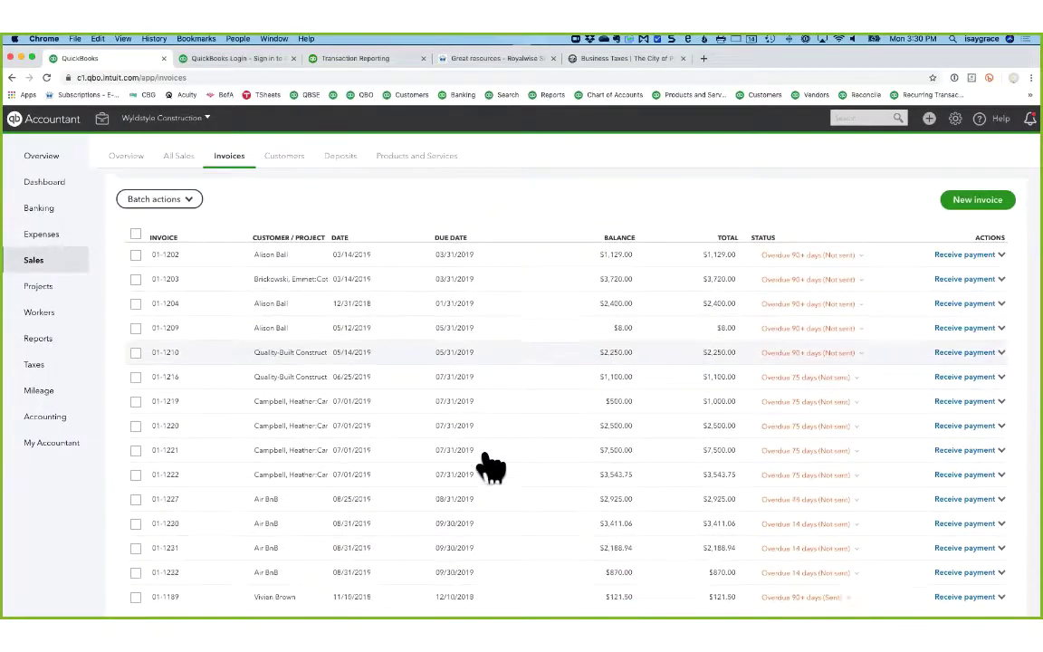
pyautogui.scroll(-2, 490, 467)
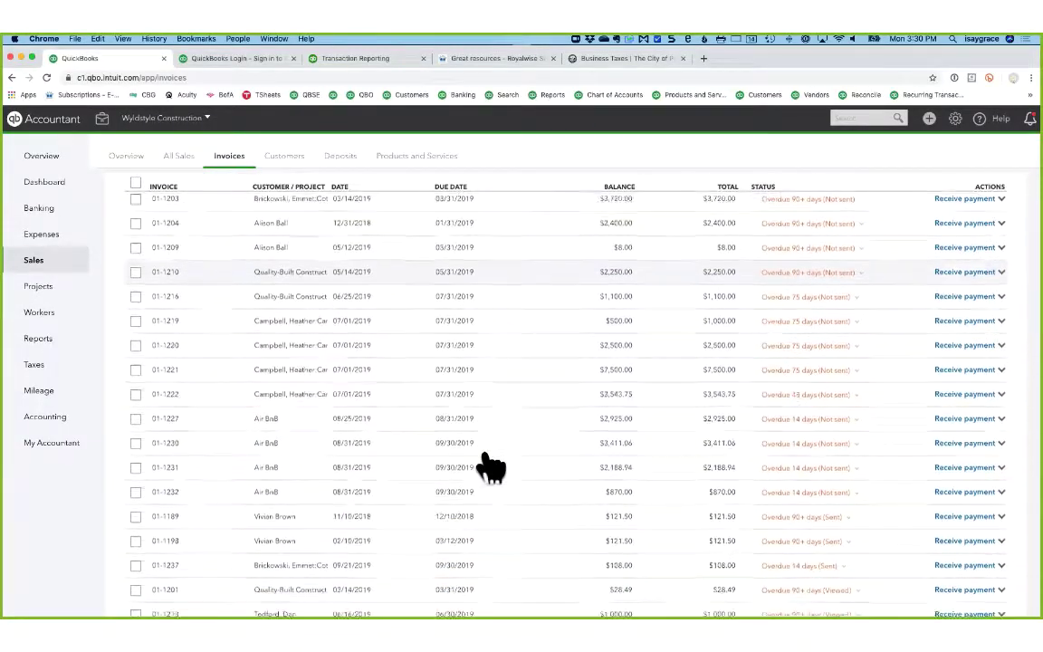
pyautogui.scroll(-1, 490, 467)
pyautogui.scroll(-1, 490, 466)
pyautogui.scroll(-2, 490, 467)
pyautogui.scroll(-2, 490, 466)
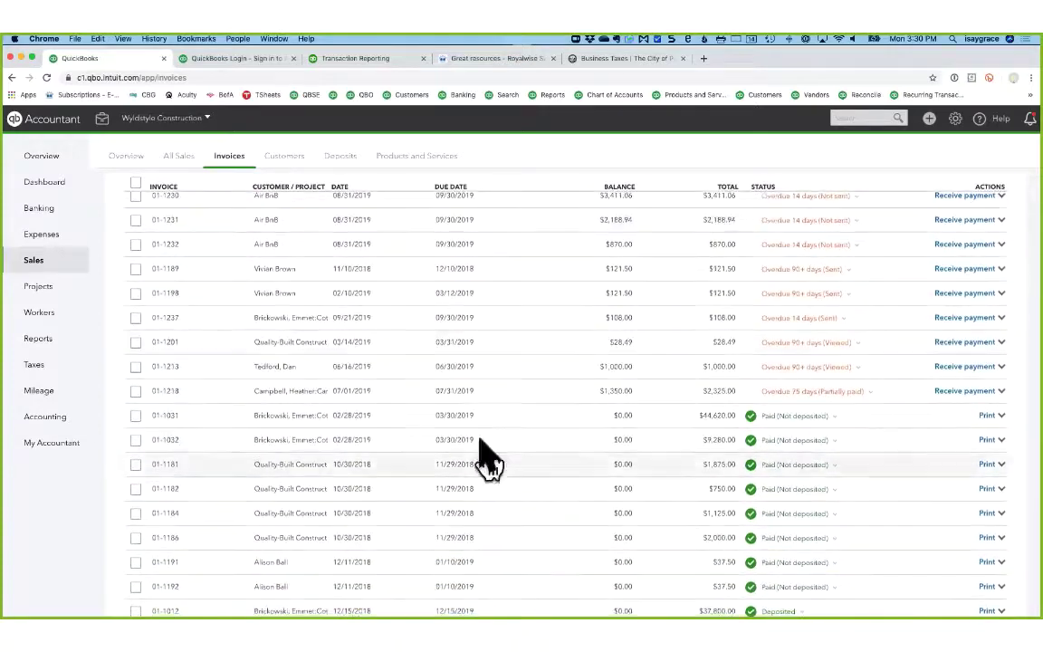
pyautogui.click(523, 345)
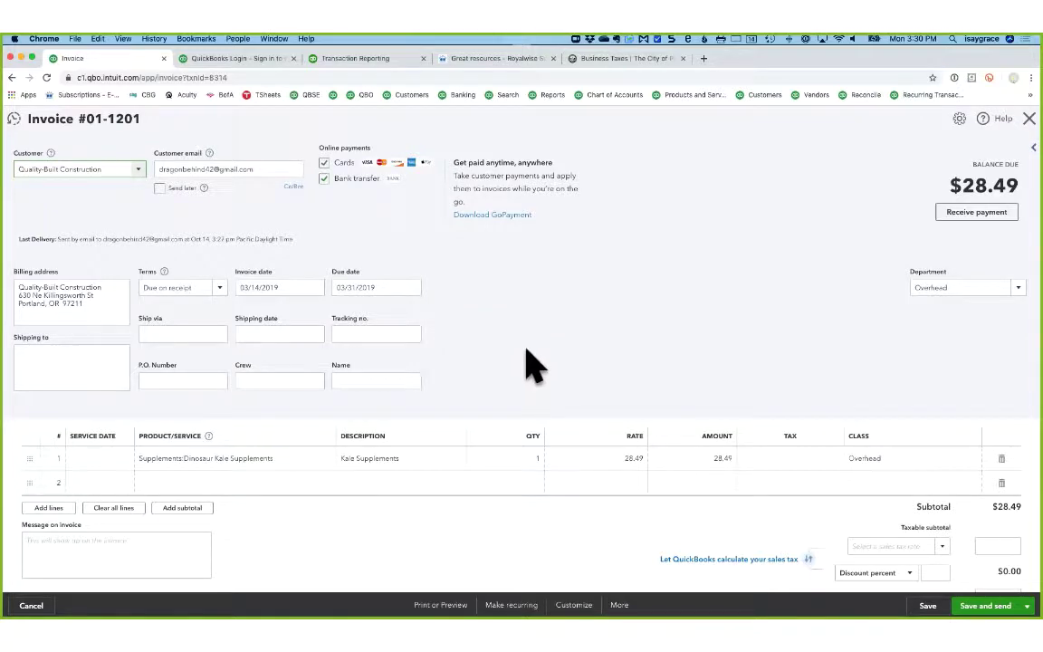
pyautogui.scroll(-2, 535, 367)
pyautogui.scroll(-5, 534, 367)
pyautogui.scroll(-3, 534, 366)
pyautogui.scroll(-1, 535, 367)
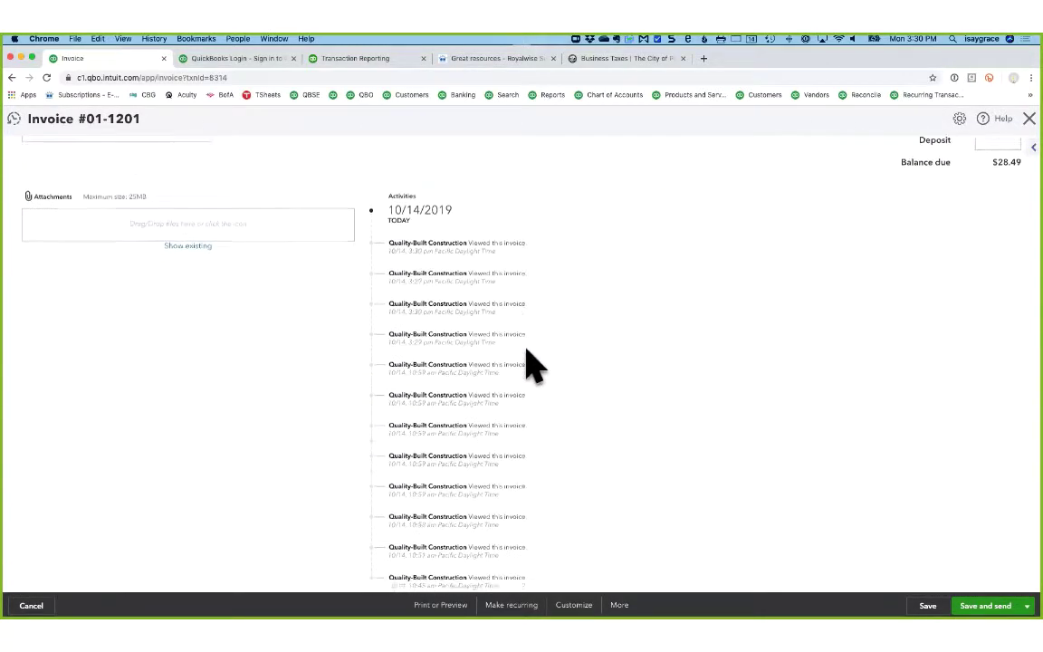
pyautogui.scroll(-1, 534, 366)
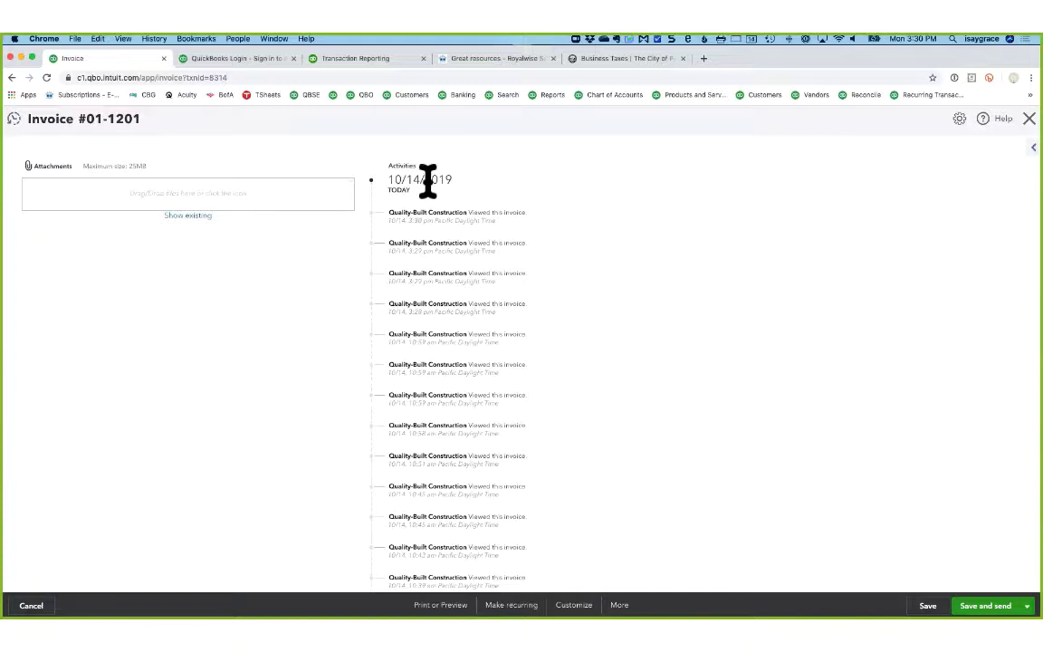
pyautogui.scroll(-1, 432, 400)
pyautogui.scroll(-1, 433, 400)
pyautogui.scroll(-1, 433, 400)
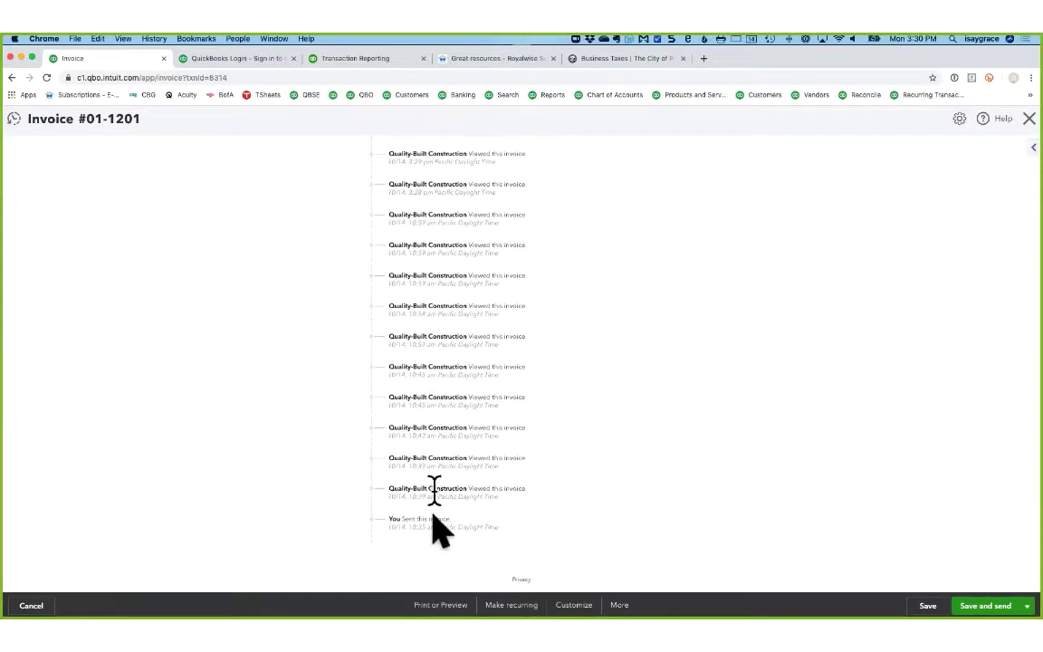
pyautogui.moveTo(395, 522); pyautogui.dragTo(514, 536)
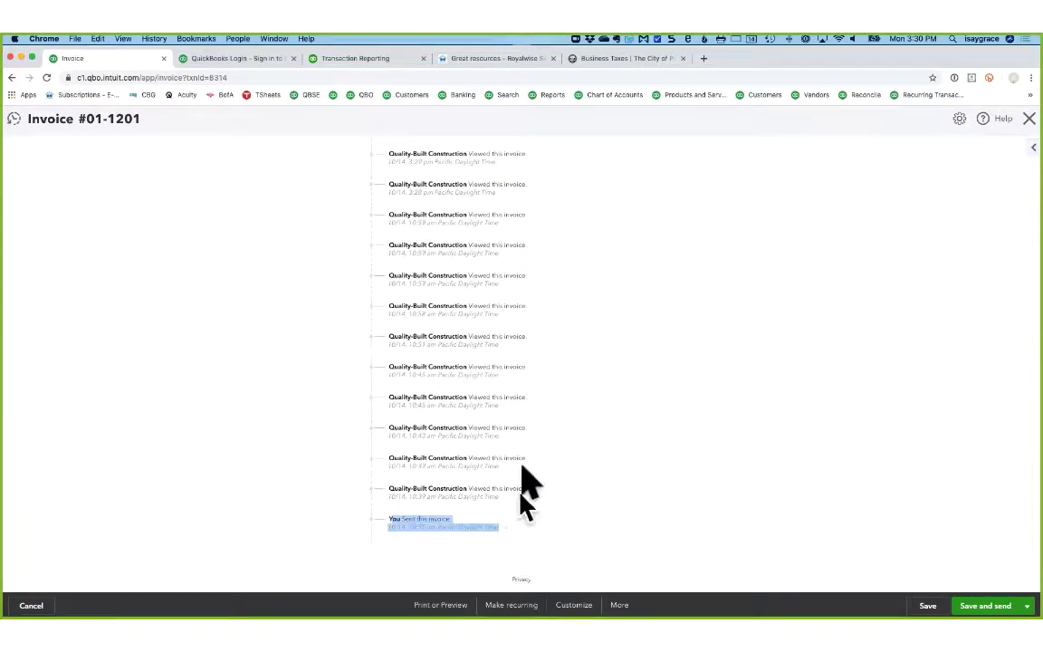
pyautogui.scroll(3, 530, 453)
pyautogui.scroll(2, 498, 380)
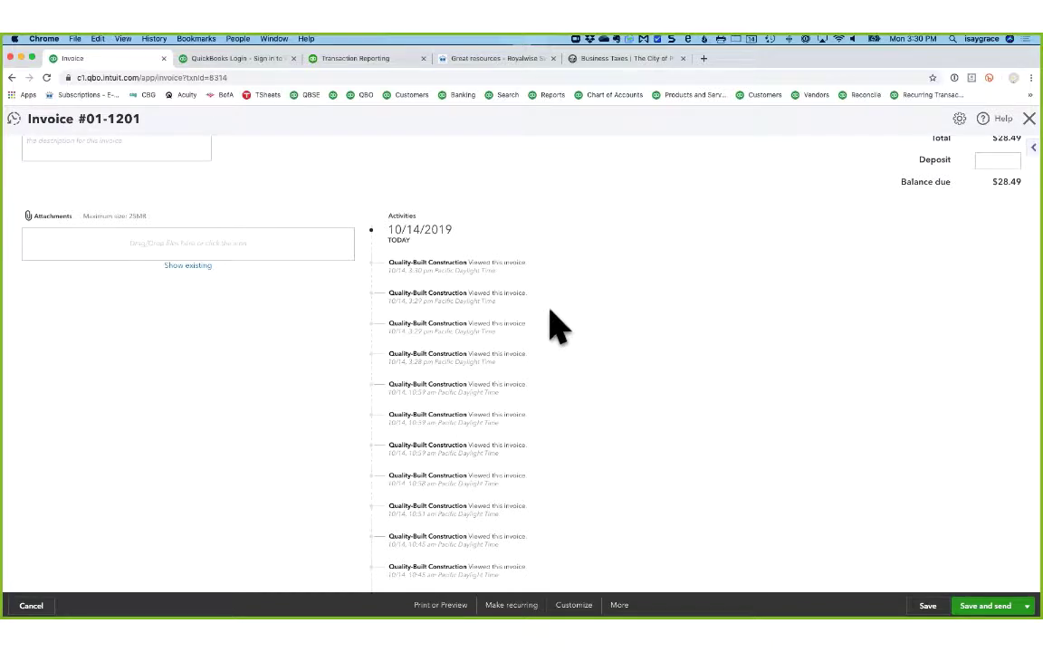
pyautogui.scroll(3, 557, 326)
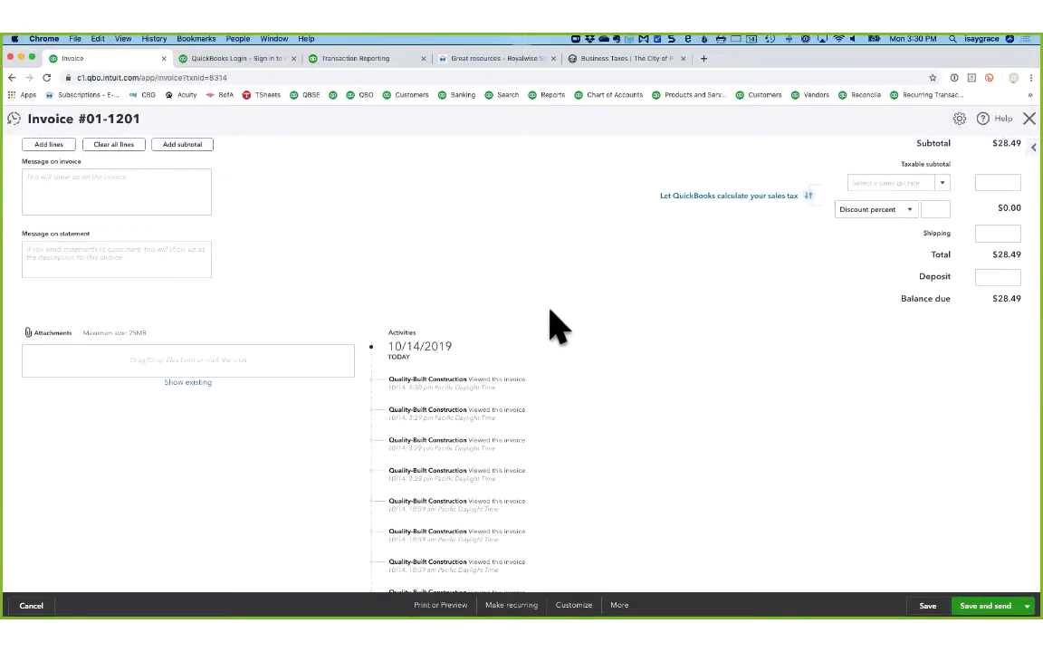
pyautogui.scroll(2, 557, 326)
pyautogui.scroll(3, 557, 326)
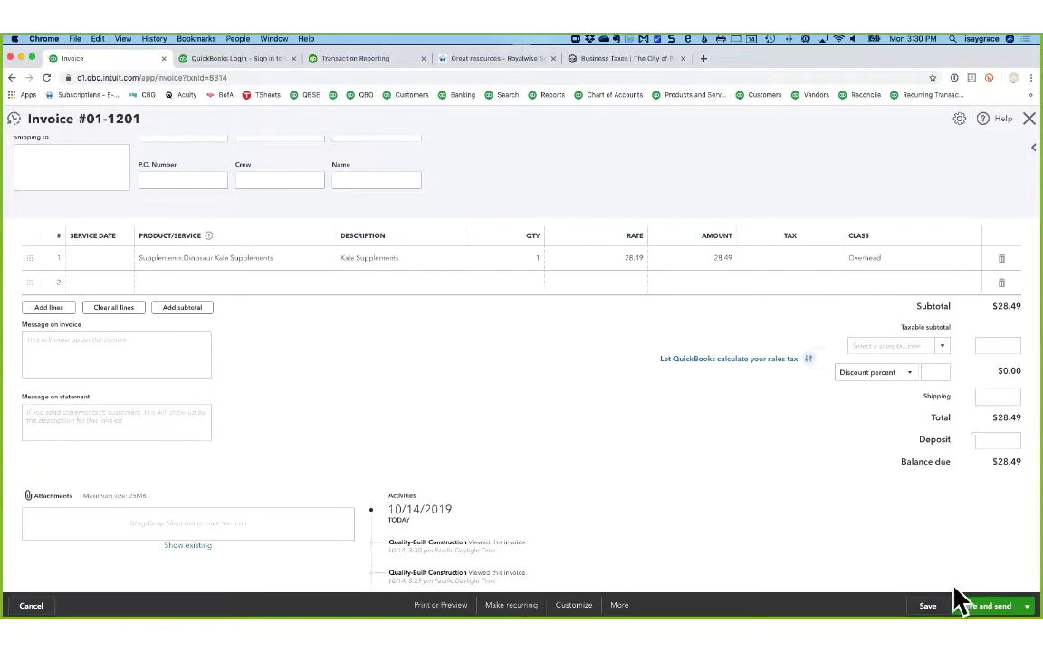
pyautogui.click(31, 606)
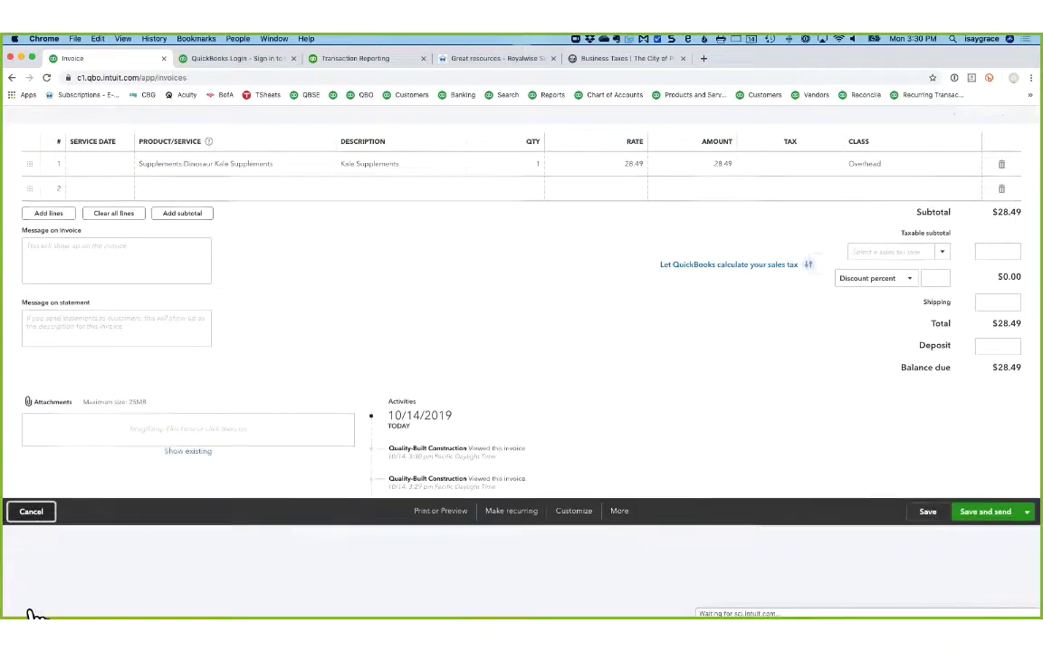
# Expand invoice 01-1201's Viewed status to show it was sent and viewed today.
pyautogui.scroll(-2, 500, 490)
pyautogui.scroll(-3, 503, 493)
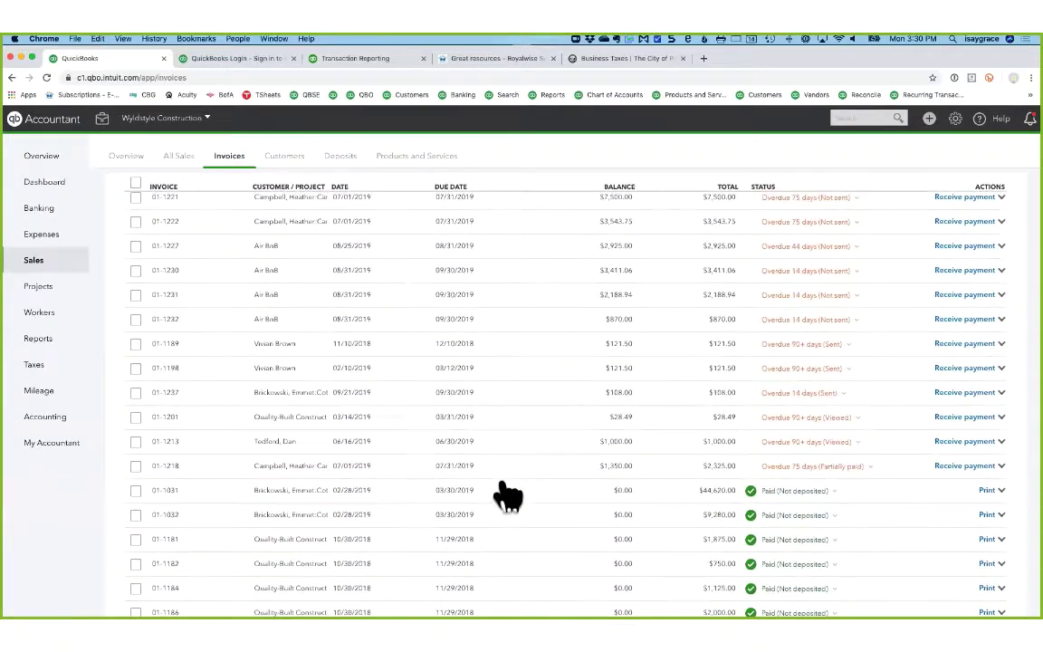
pyautogui.click(860, 421)
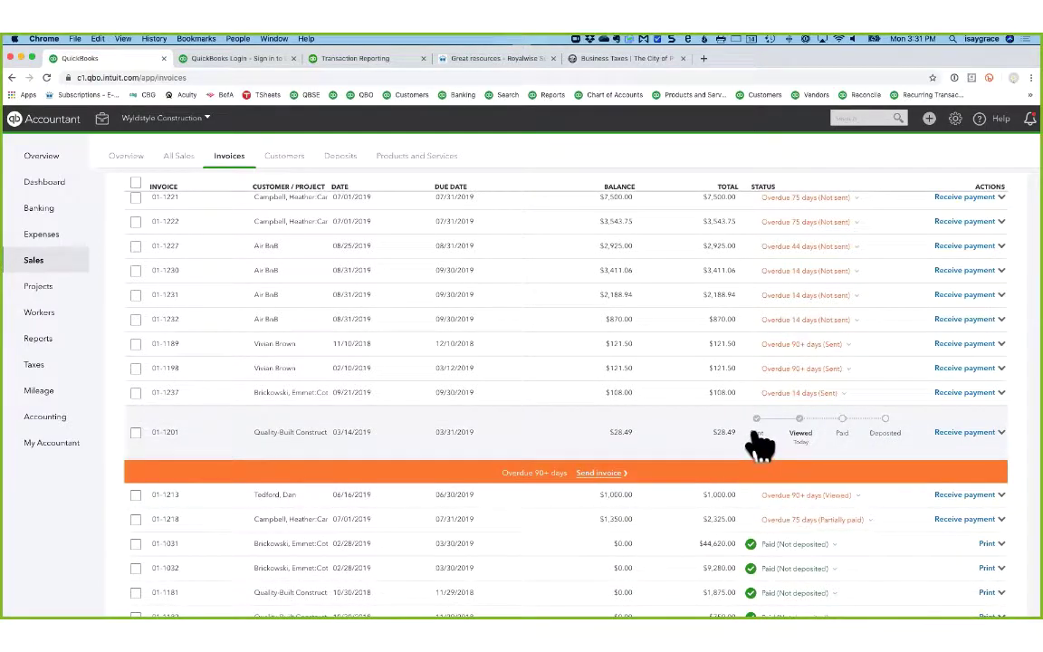